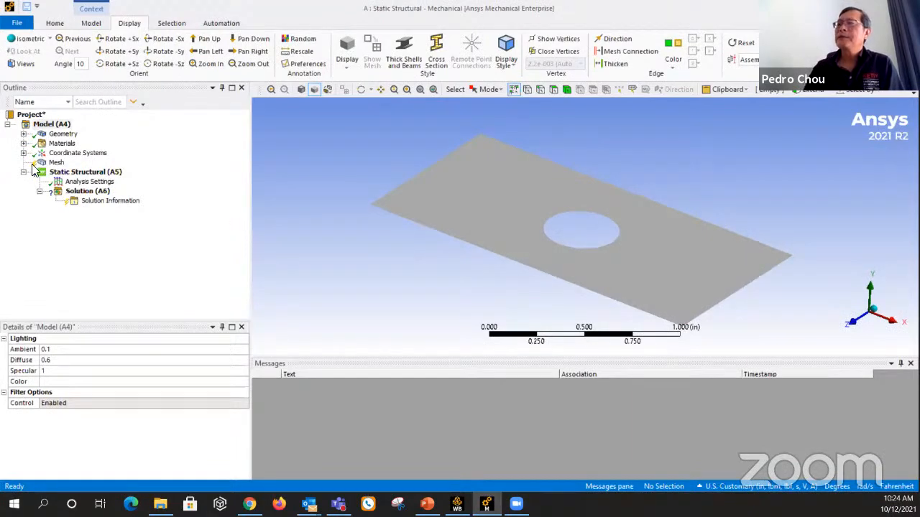
Switch to Workbench, open the static structural system's Engineering Data and display the Composite Materials source library.
{"action": "left_click", "coordinate": [24, 143]}
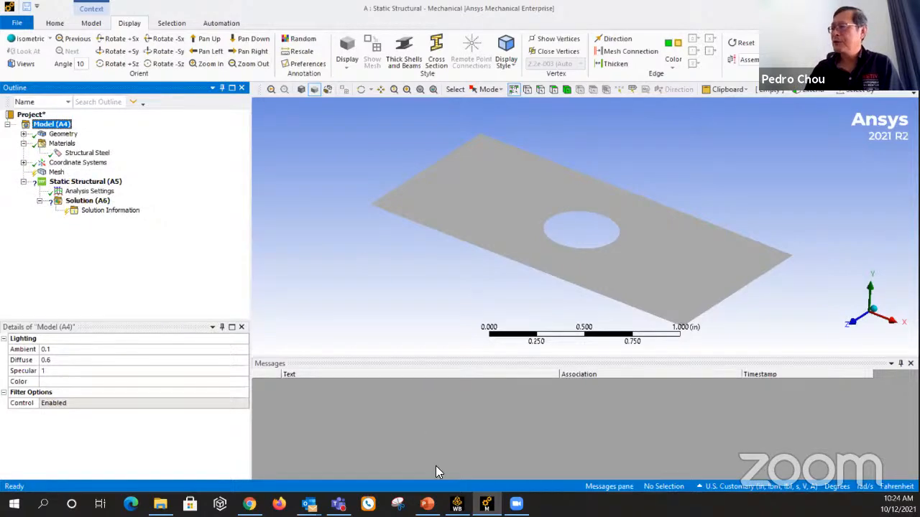
{"action": "left_click", "coordinate": [458, 503]}
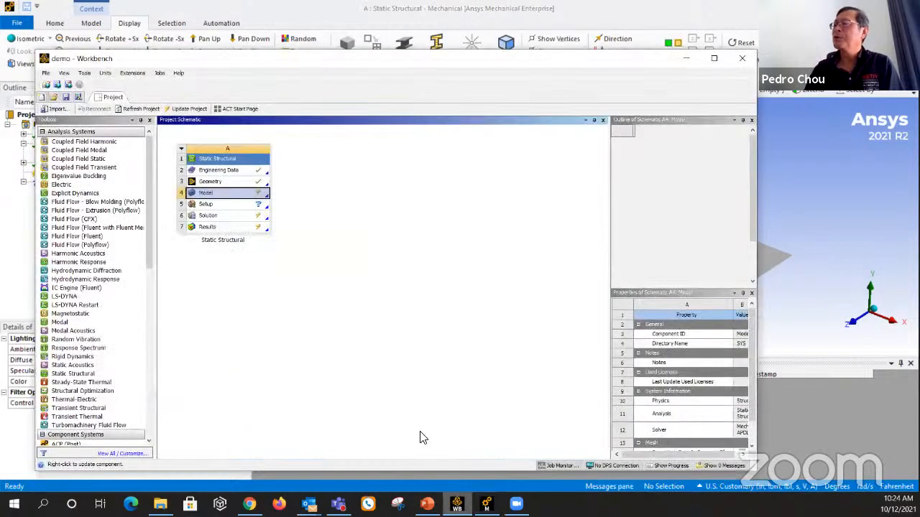
{"action": "double_click", "coordinate": [229, 176]}
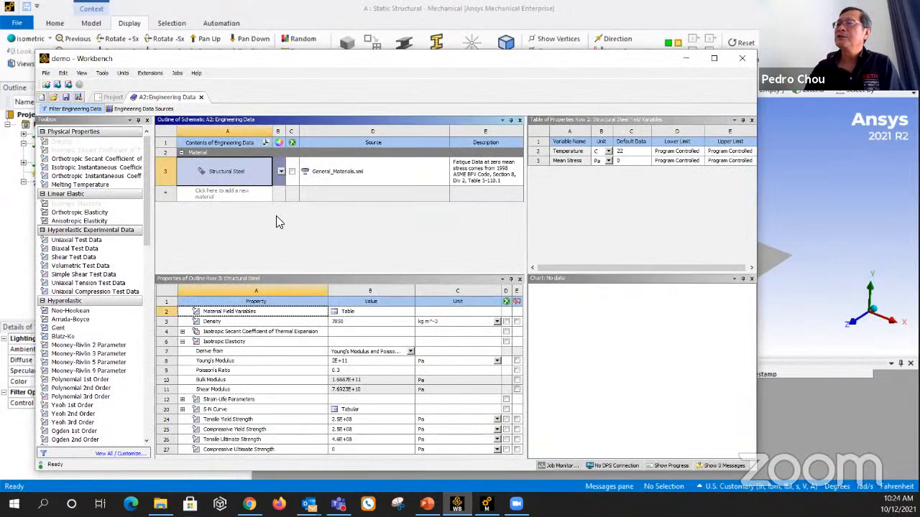
{"action": "left_click", "coordinate": [148, 108]}
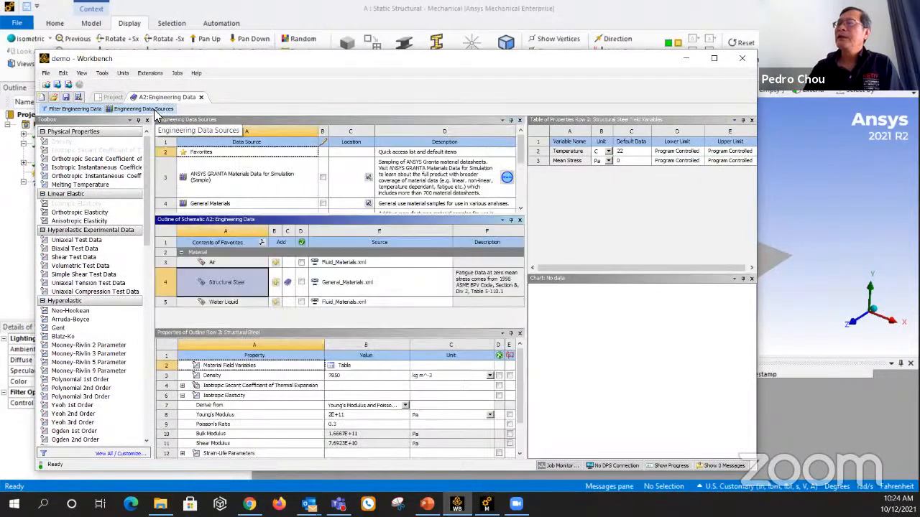
{"action": "scroll", "coordinate": [227, 189], "scroll_direction": "down", "scroll_amount": 3}
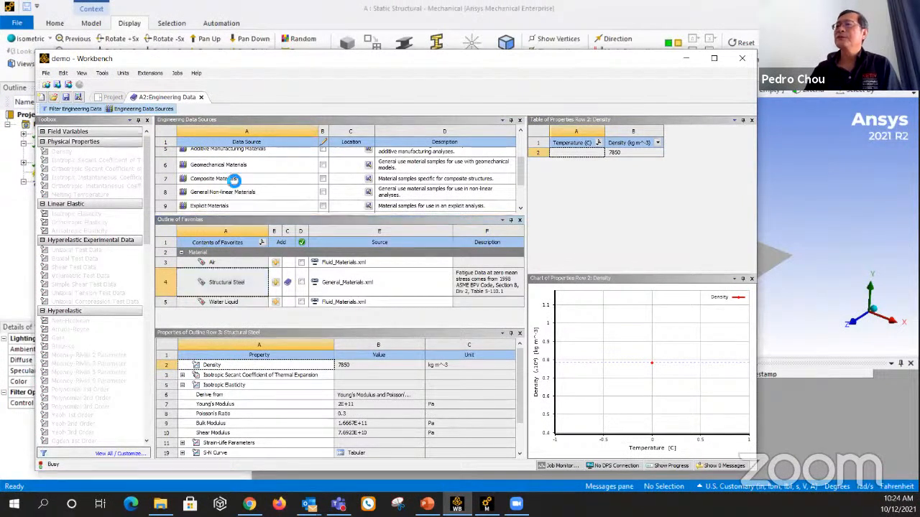
{"action": "left_click", "coordinate": [234, 179]}
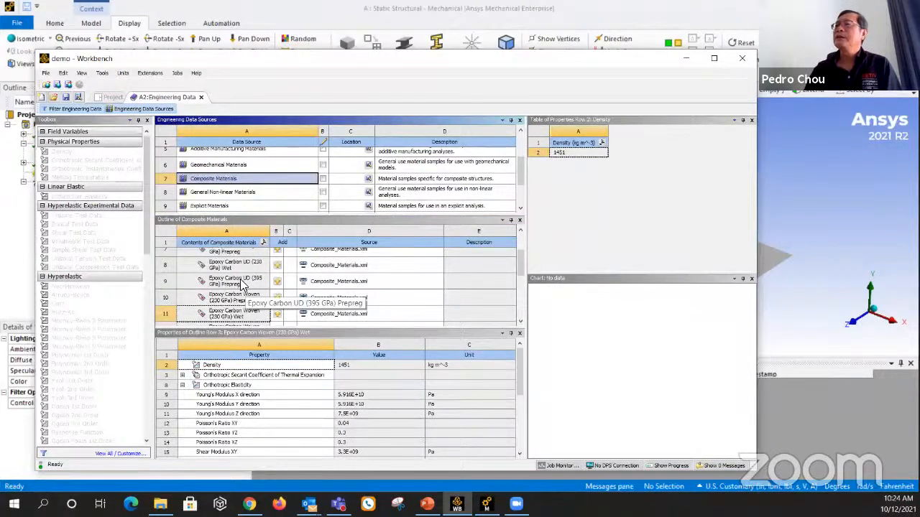
Add Epoxy Carbon UD (230 GPa) Prepreg to the engineering data and return to the project's own material list.
{"action": "scroll", "coordinate": [242, 285], "scroll_direction": "up", "scroll_amount": 1}
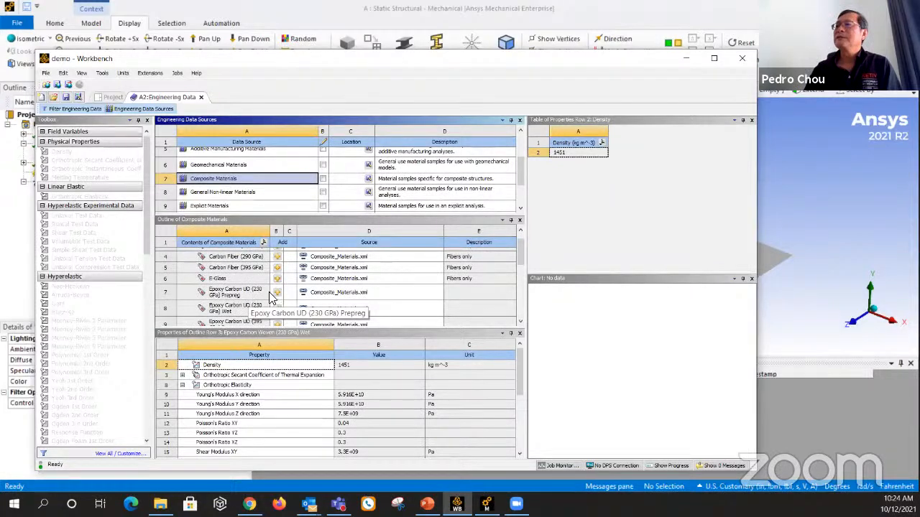
{"action": "scroll", "coordinate": [280, 309], "scroll_direction": "down", "scroll_amount": 1}
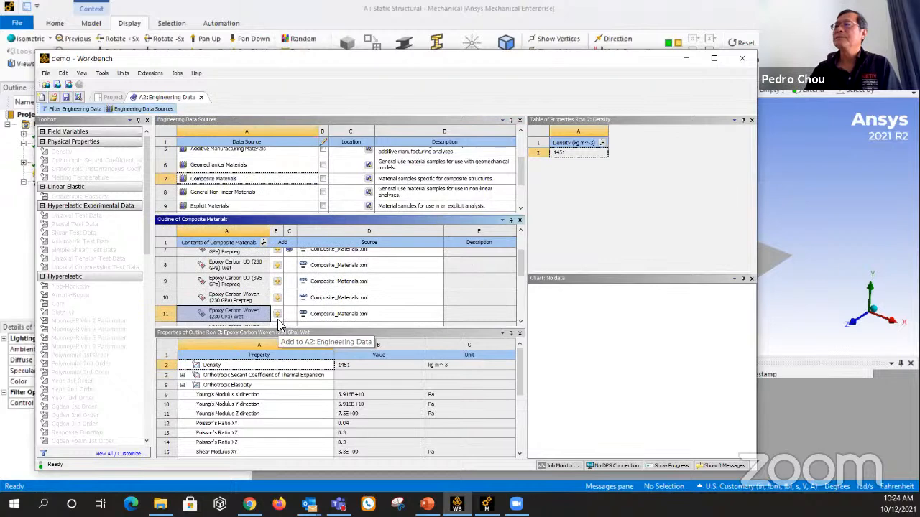
{"action": "scroll", "coordinate": [288, 291], "scroll_direction": "up", "scroll_amount": 1}
{"action": "left_click", "coordinate": [277, 291]}
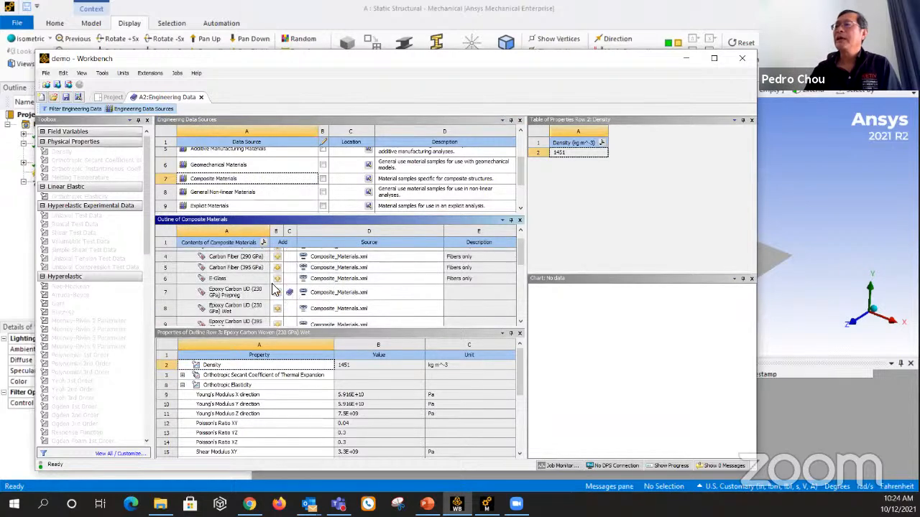
{"action": "left_click", "coordinate": [112, 99]}
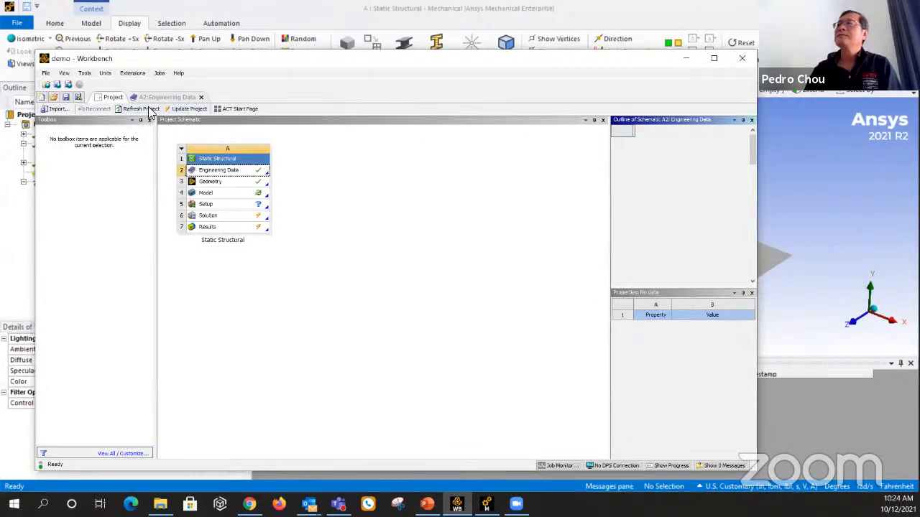
{"action": "left_click", "coordinate": [161, 98]}
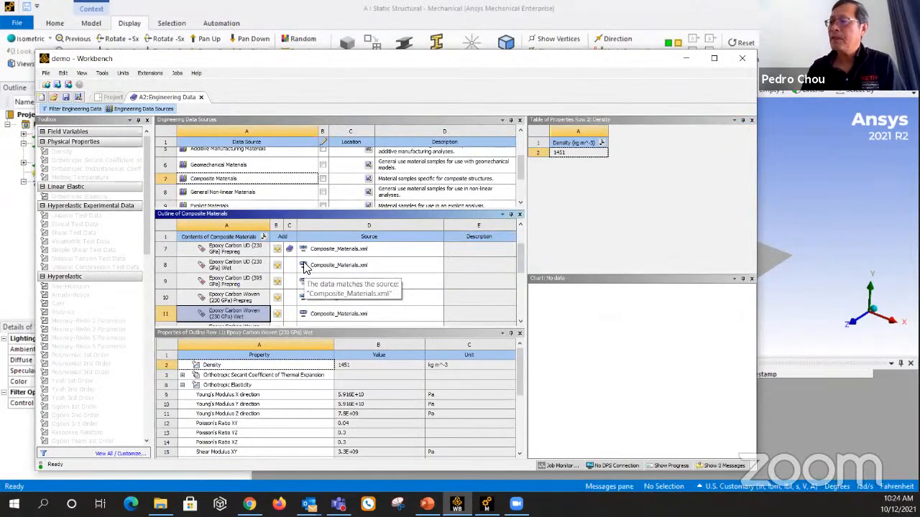
{"action": "left_click", "coordinate": [144, 110]}
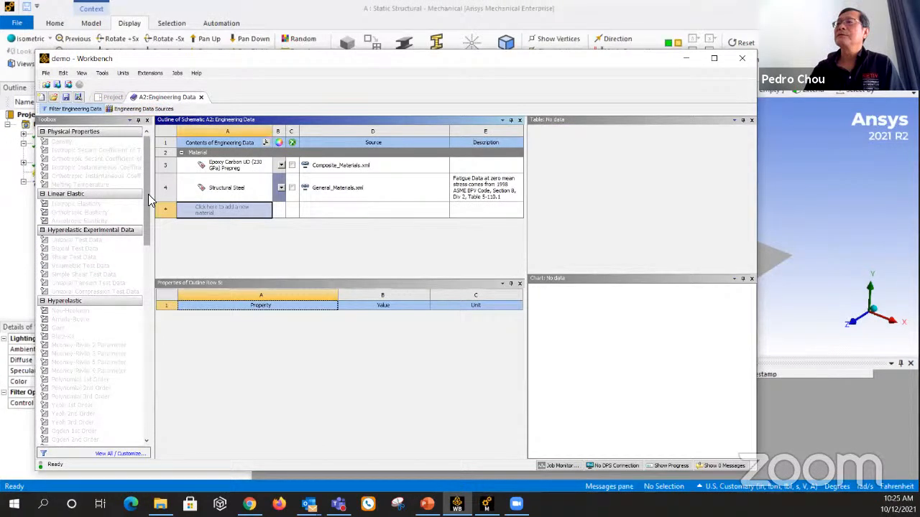
{"action": "left_click", "coordinate": [144, 109]}
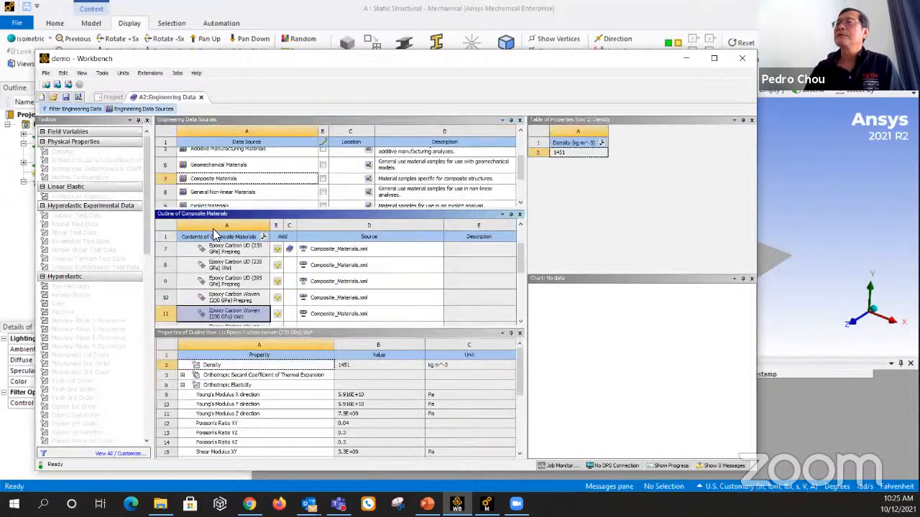
{"action": "left_click", "coordinate": [168, 111]}
Add Damage Initiation Criteria and Damage Evolution Law to the Epoxy Carbon UD (230 GPa) Prepreg material.
{"action": "left_click_drag", "start_coordinate": [146, 228], "coordinate": [195, 426]}
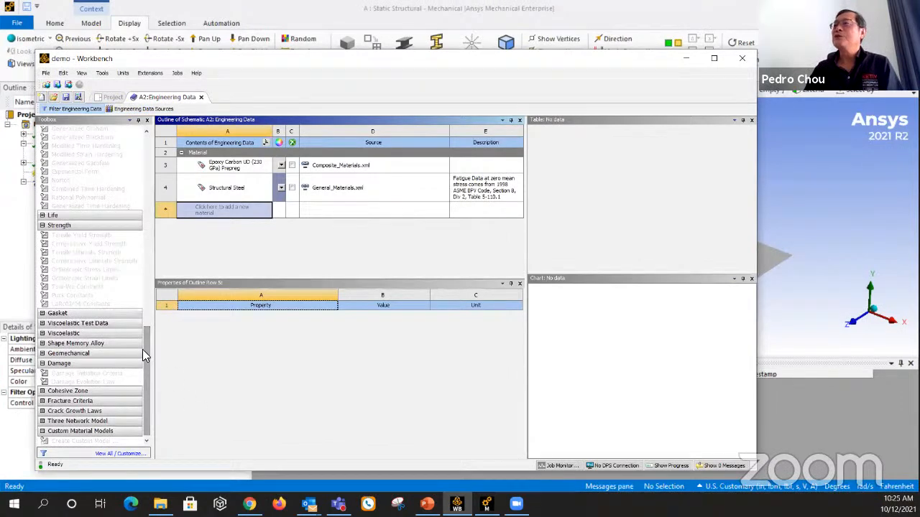
{"action": "left_click", "coordinate": [220, 166]}
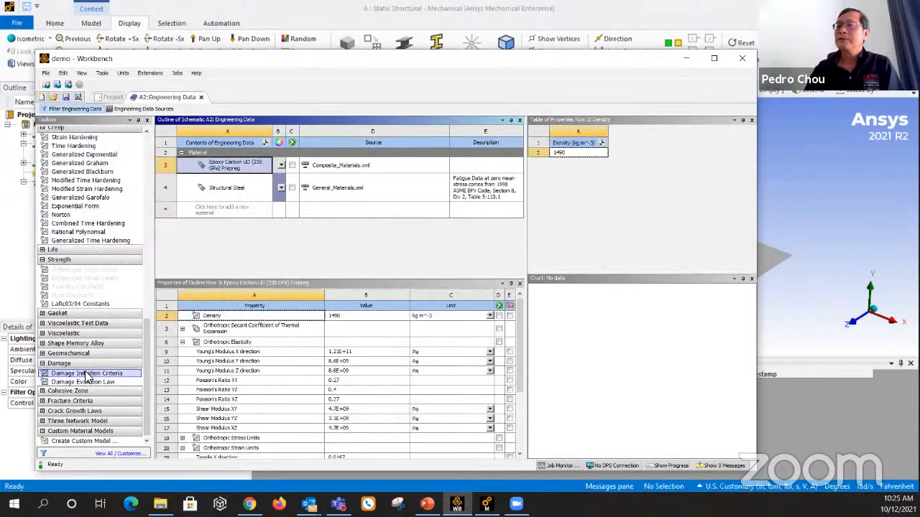
{"action": "left_click", "coordinate": [87, 374]}
{"action": "left_click_drag", "start_coordinate": [87, 374], "coordinate": [229, 176]}
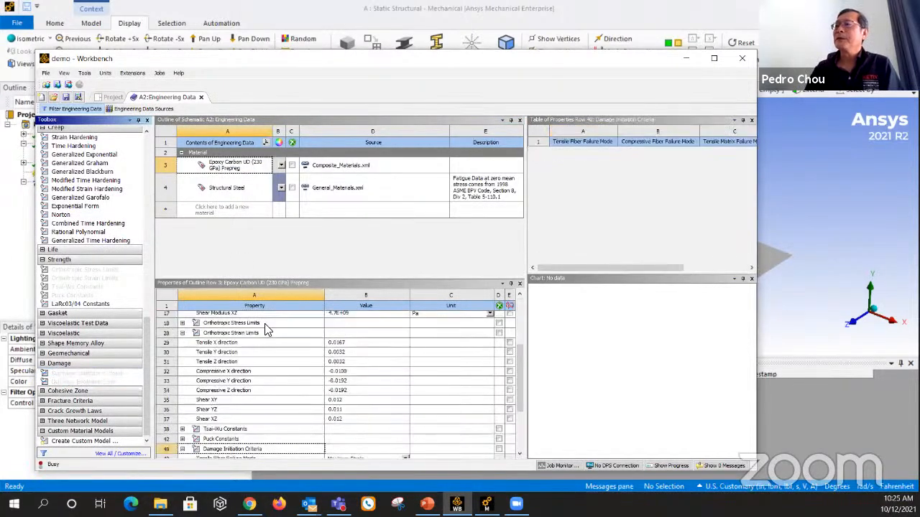
Examine the prepreg's orthotropic elasticity, stress limits, strain limits and damage properties.
{"action": "scroll", "coordinate": [348, 342], "scroll_direction": "down", "scroll_amount": 1}
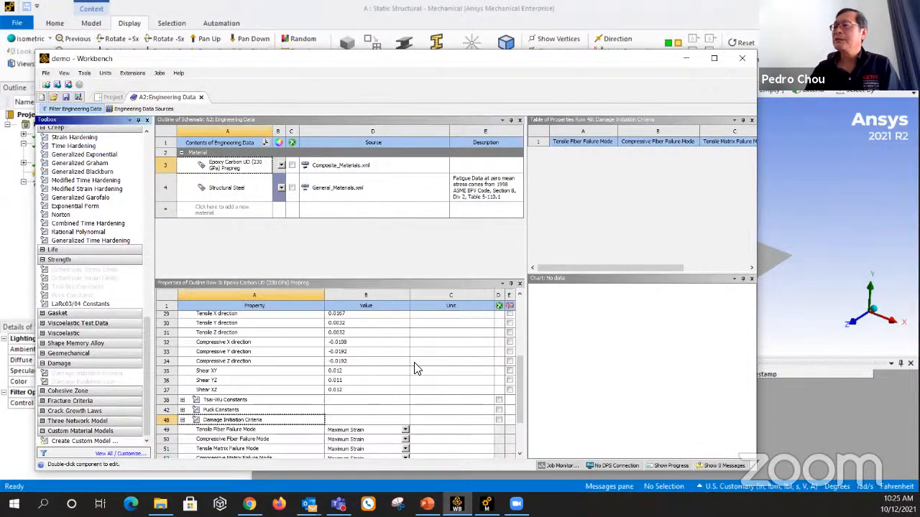
{"action": "scroll", "coordinate": [364, 380], "scroll_direction": "up", "scroll_amount": 3}
{"action": "scroll", "coordinate": [307, 391], "scroll_direction": "up", "scroll_amount": 1}
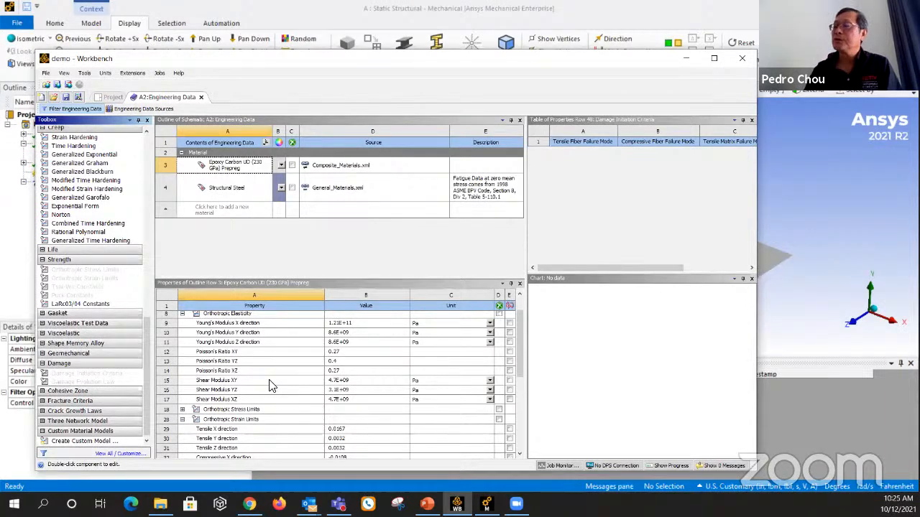
{"action": "scroll", "coordinate": [270, 388], "scroll_direction": "down", "scroll_amount": 2}
{"action": "scroll", "coordinate": [270, 388], "scroll_direction": "down", "scroll_amount": 1}
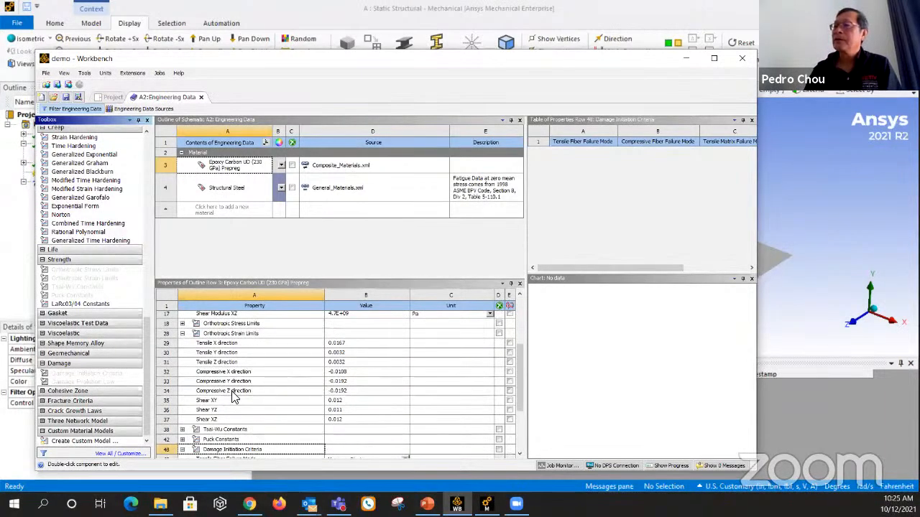
{"action": "left_click", "coordinate": [183, 323]}
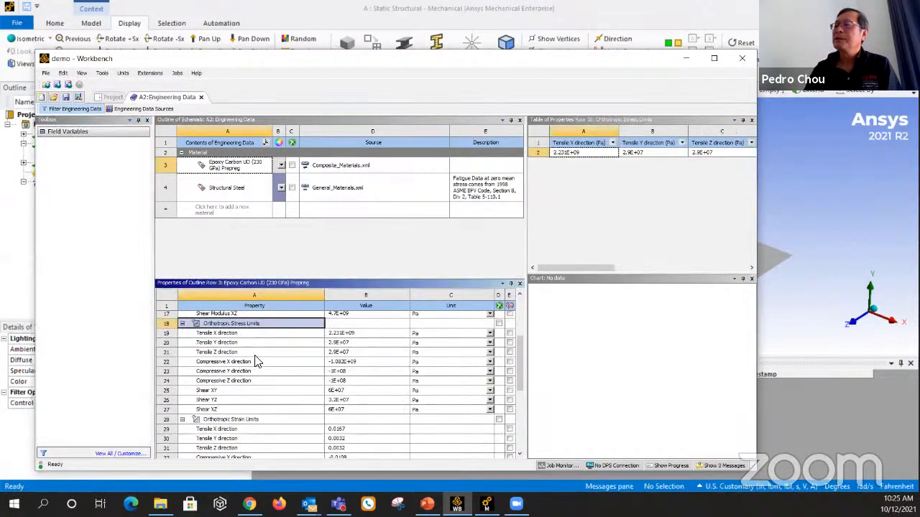
{"action": "scroll", "coordinate": [257, 361], "scroll_direction": "down", "scroll_amount": 5}
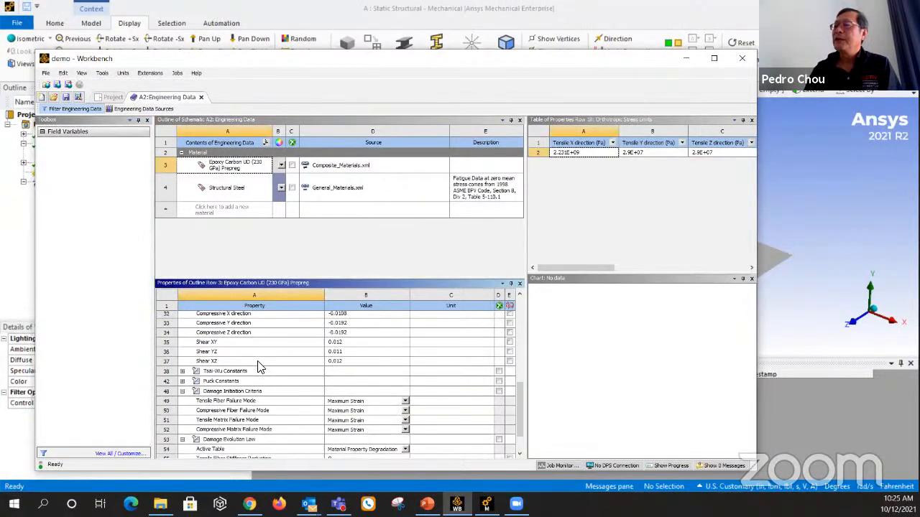
{"action": "scroll", "coordinate": [262, 367], "scroll_direction": "down", "scroll_amount": 1}
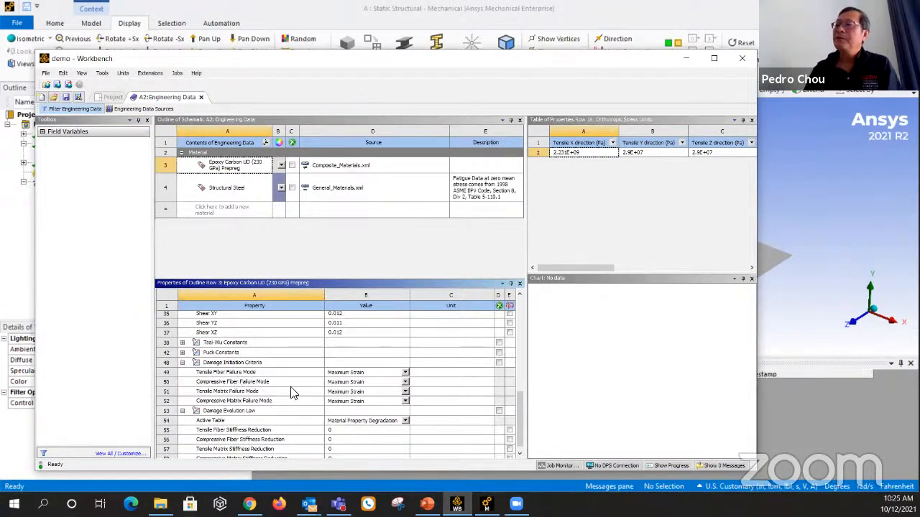
Set the tensile and compressive failure modes for both fiber and matrix to Maximum Stress in the Damage Initiation Criteria.
{"action": "left_click", "coordinate": [405, 372]}
{"action": "scroll", "coordinate": [399, 389], "scroll_direction": "up", "scroll_amount": 6}
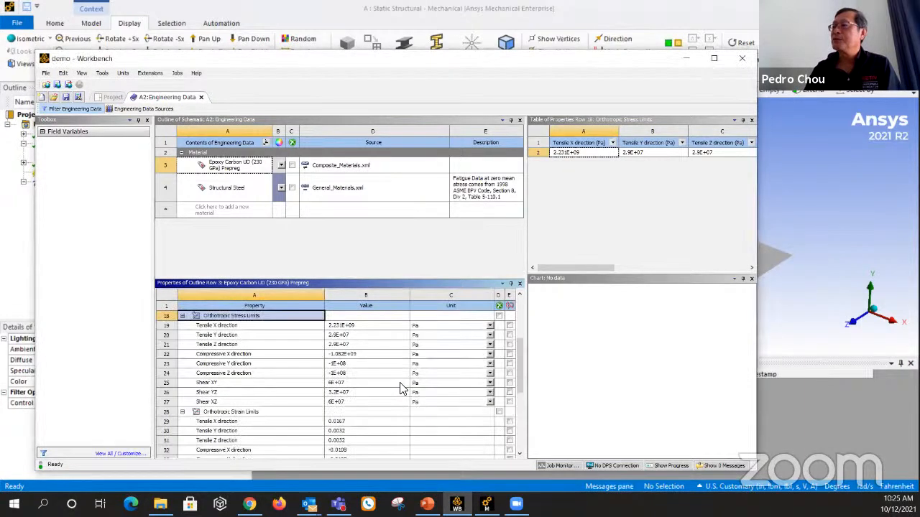
{"action": "scroll", "coordinate": [406, 379], "scroll_direction": "down", "scroll_amount": 6}
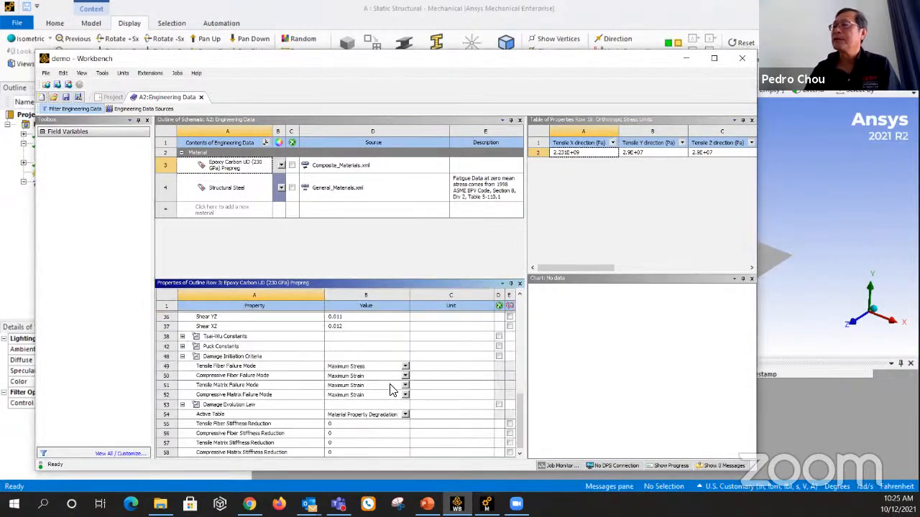
{"action": "left_click", "coordinate": [404, 375]}
{"action": "scroll", "coordinate": [395, 393], "scroll_direction": "up", "scroll_amount": 6}
{"action": "scroll", "coordinate": [384, 397], "scroll_direction": "down", "scroll_amount": 5}
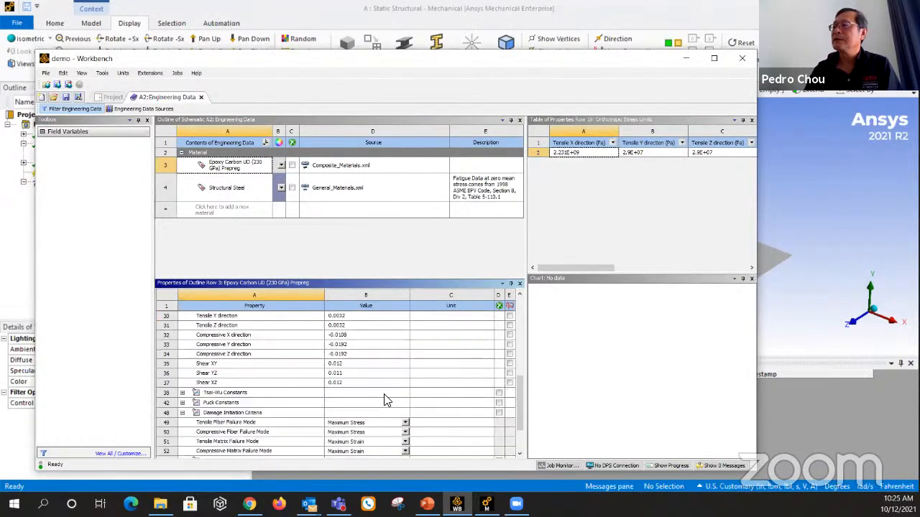
{"action": "left_click", "coordinate": [404, 413]}
{"action": "left_click", "coordinate": [387, 433]}
{"action": "scroll", "coordinate": [385, 424], "scroll_direction": "down", "scroll_amount": 5}
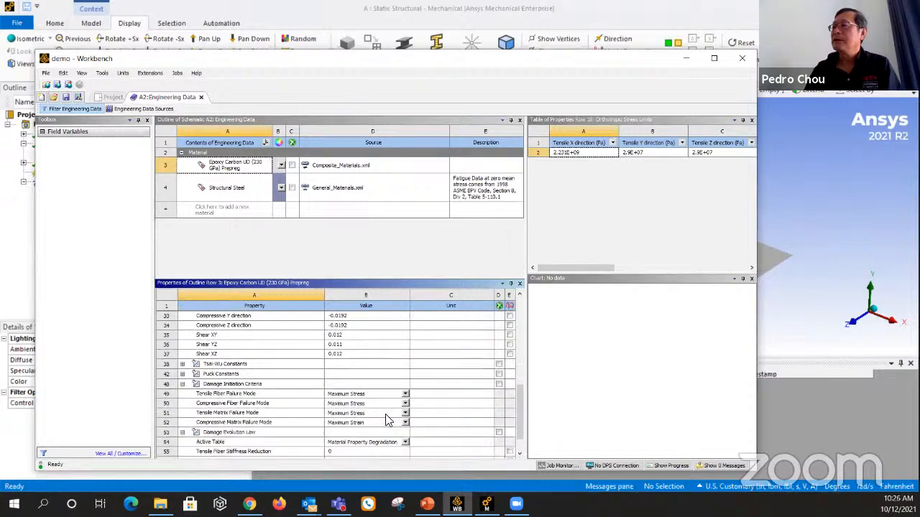
{"action": "left_click", "coordinate": [403, 423]}
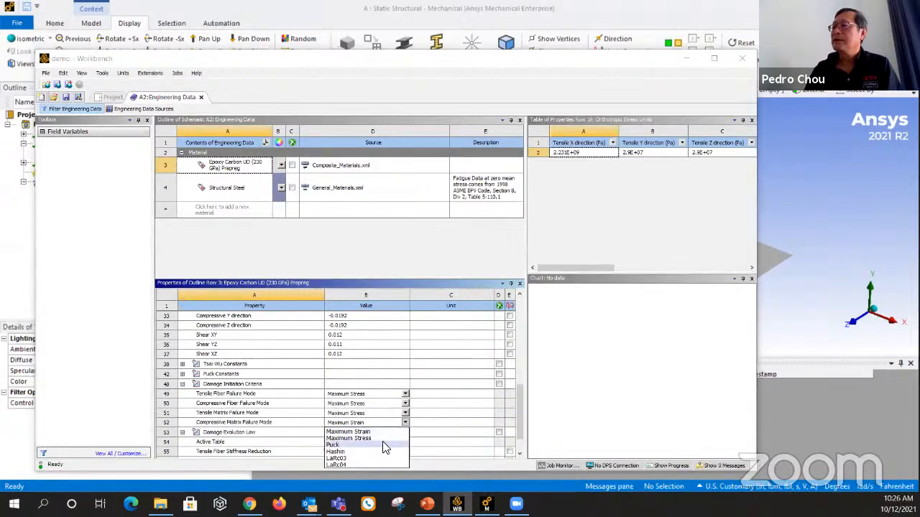
{"action": "left_click", "coordinate": [383, 439]}
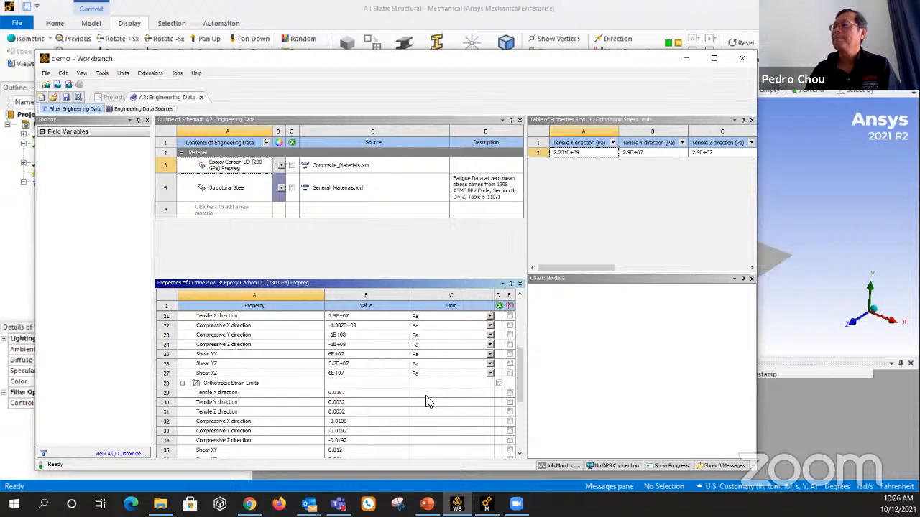
Return to the project schematic, update the project and switch back to Mechanical.
{"action": "left_click", "coordinate": [112, 98]}
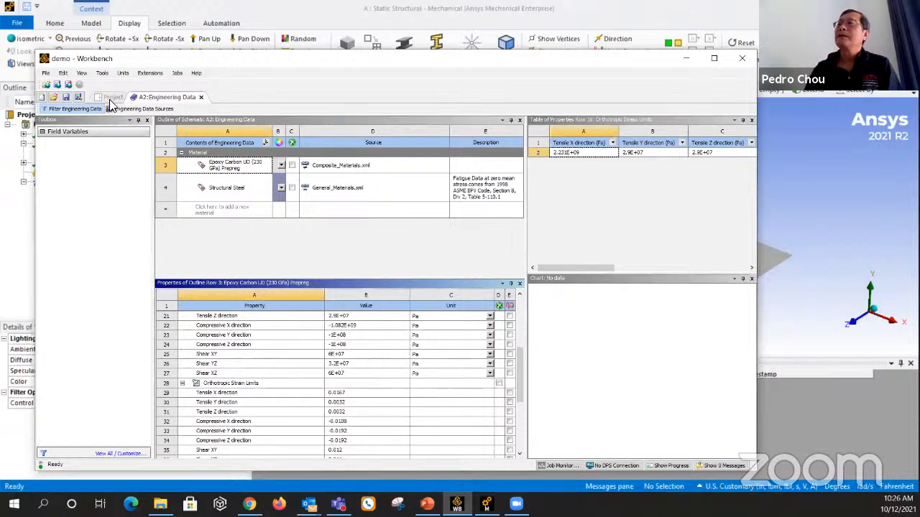
{"action": "left_click", "coordinate": [188, 109]}
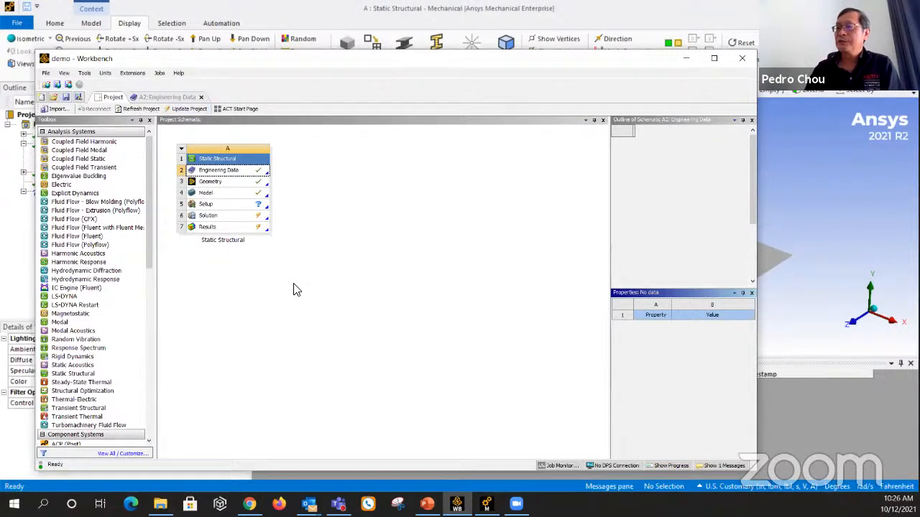
{"action": "left_click", "coordinate": [703, 12]}
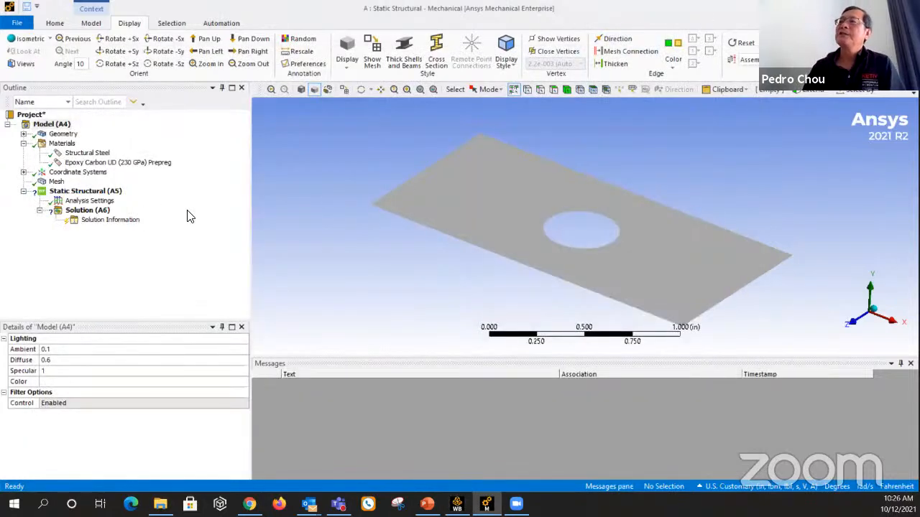
Examine the material data of Epoxy Carbon UD (230 GPa) Prepreg in the model's Materials.
{"action": "left_click", "coordinate": [112, 163]}
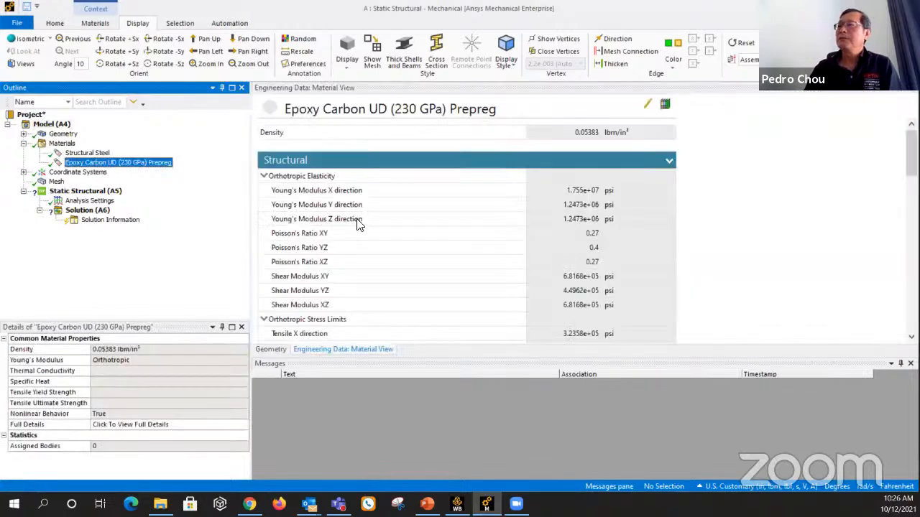
{"action": "scroll", "coordinate": [494, 232], "scroll_direction": "down", "scroll_amount": 6}
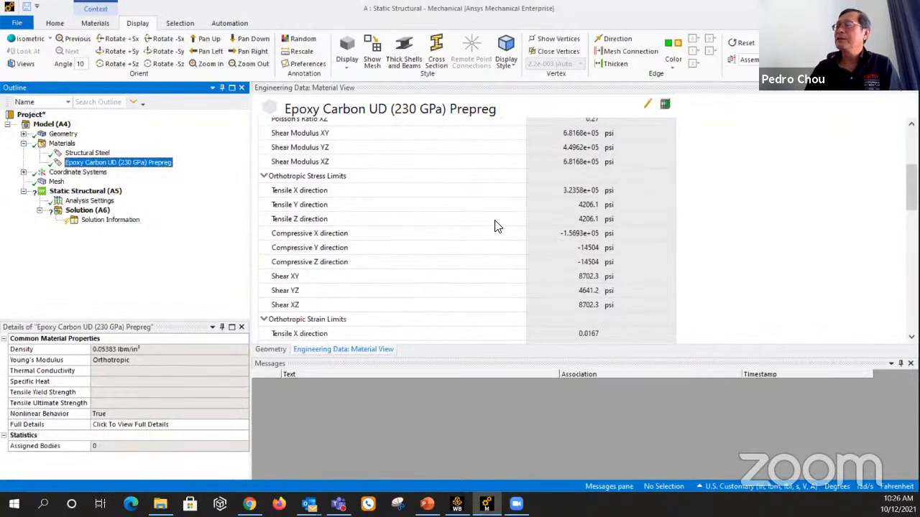
{"action": "scroll", "coordinate": [484, 234], "scroll_direction": "up", "scroll_amount": 8}
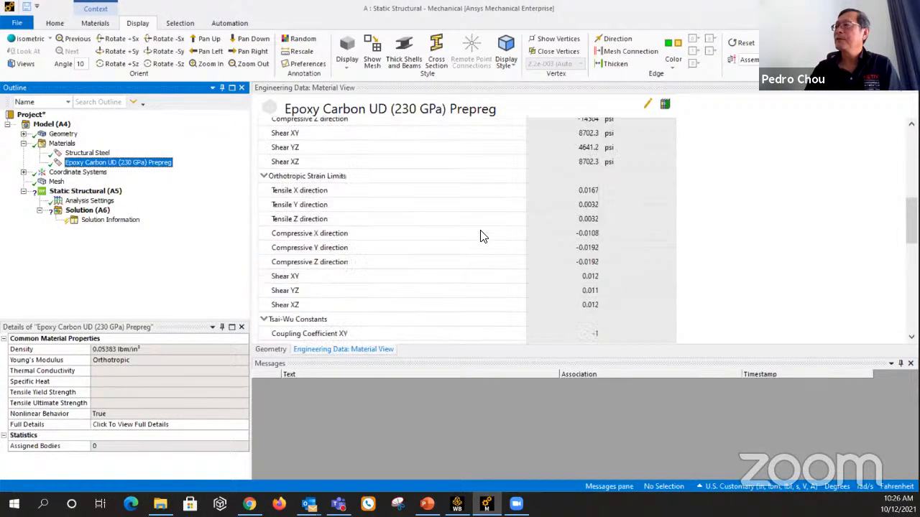
{"action": "left_click", "coordinate": [63, 135]}
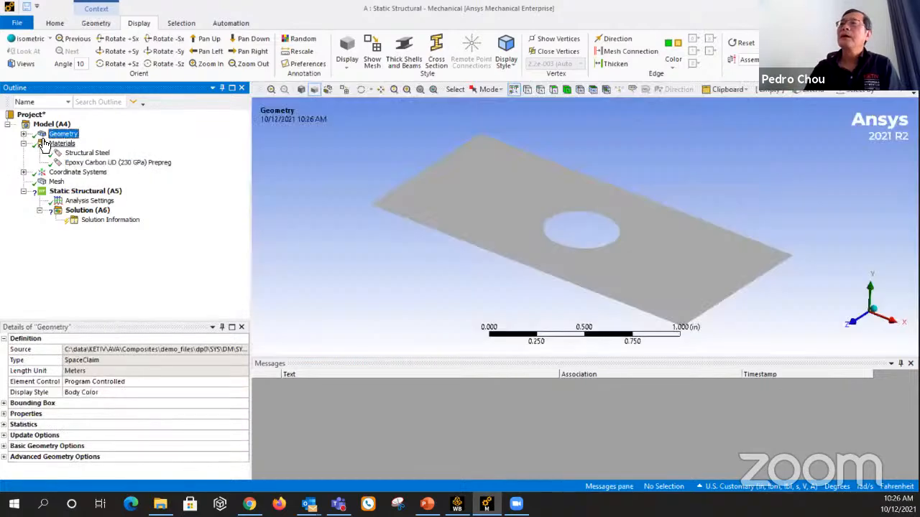
{"action": "left_click", "coordinate": [23, 135]}
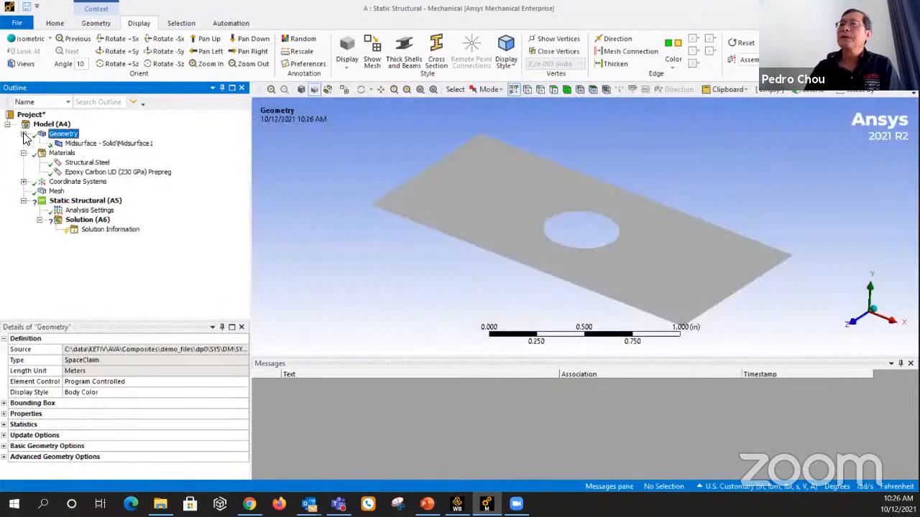
{"action": "right_click", "coordinate": [74, 139]}
{"action": "mouse_move", "coordinate": [93, 142]}
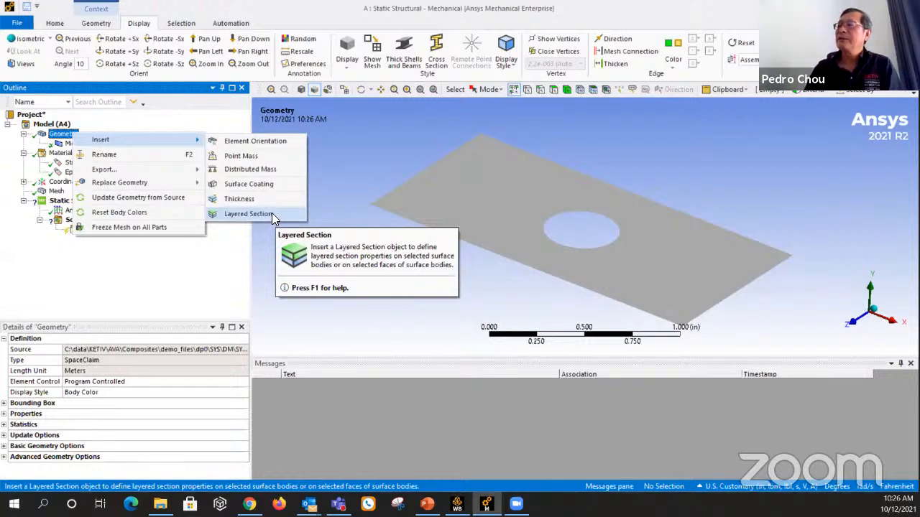
{"action": "left_click", "coordinate": [208, 290]}
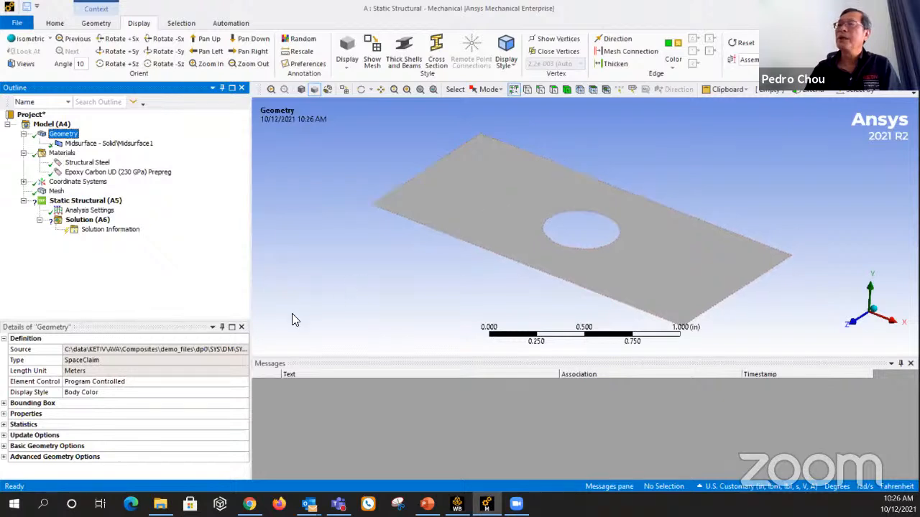
Add a new coordinate system to the model and rename it CS-11.
{"action": "left_click", "coordinate": [24, 182]}
{"action": "right_click", "coordinate": [77, 184]}
{"action": "mouse_move", "coordinate": [115, 187]}
{"action": "left_click", "coordinate": [198, 187]}
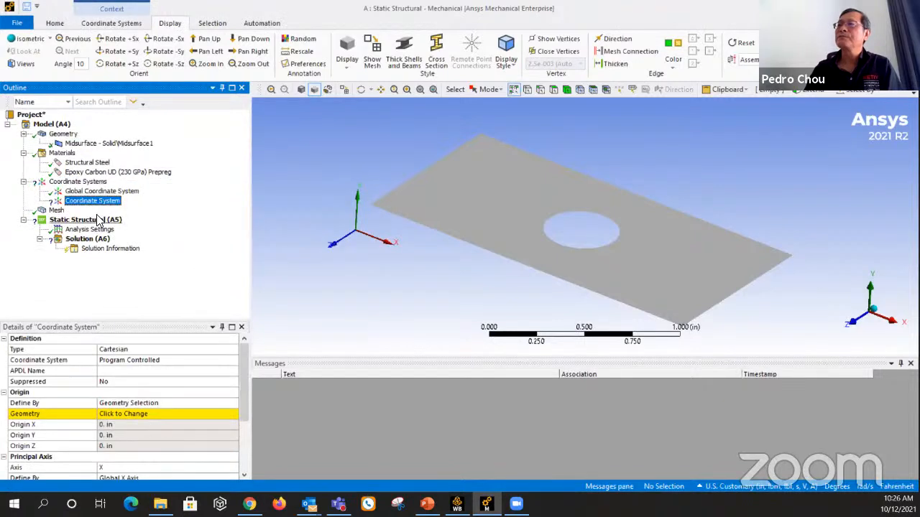
{"action": "right_click", "coordinate": [97, 201]}
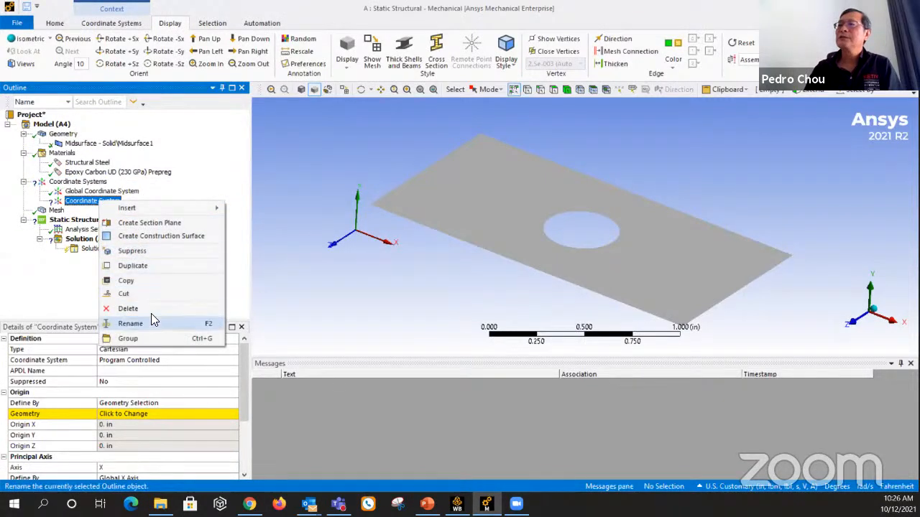
{"action": "left_click", "coordinate": [130, 324]}
{"action": "type", "text": "C"}
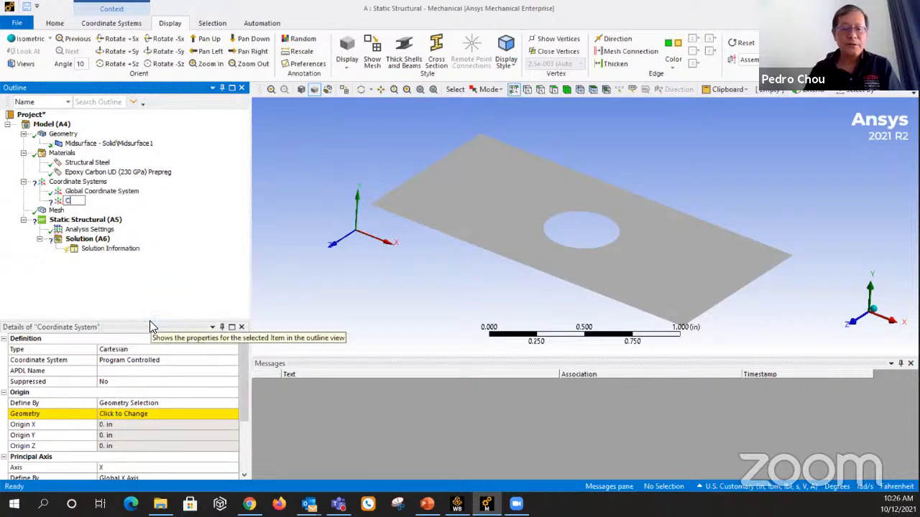
{"action": "type", "text": "S-11"}
{"action": "key", "text": "Return"}
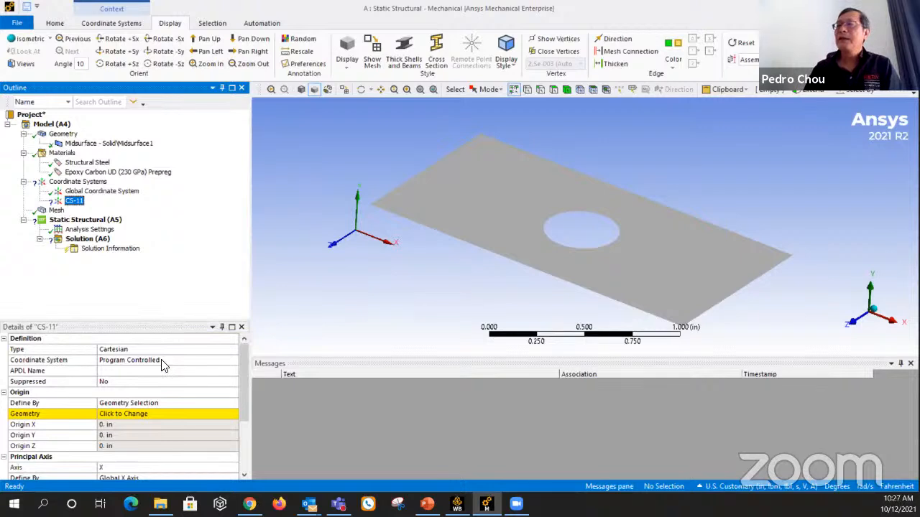
Define the origin of CS-11 by the plate's face.
{"action": "scroll", "coordinate": [158, 406], "scroll_direction": "down", "scroll_amount": 1}
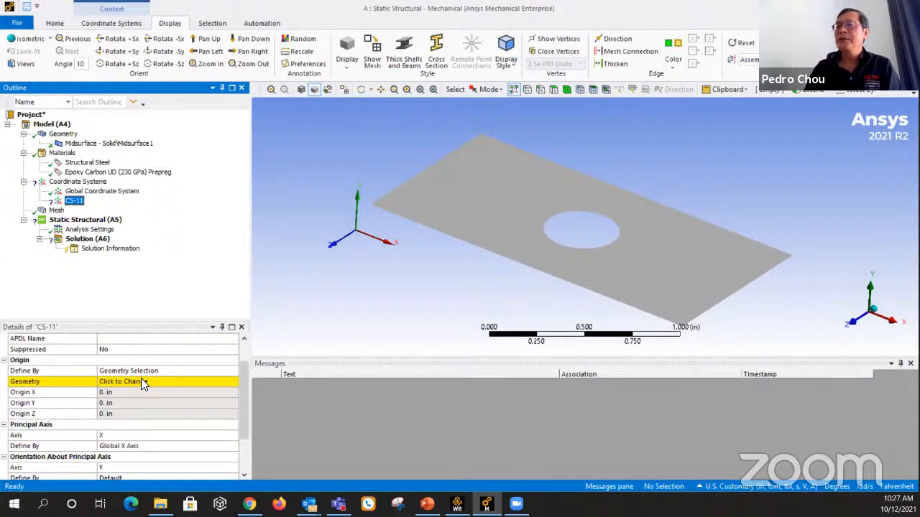
{"action": "left_click", "coordinate": [141, 382]}
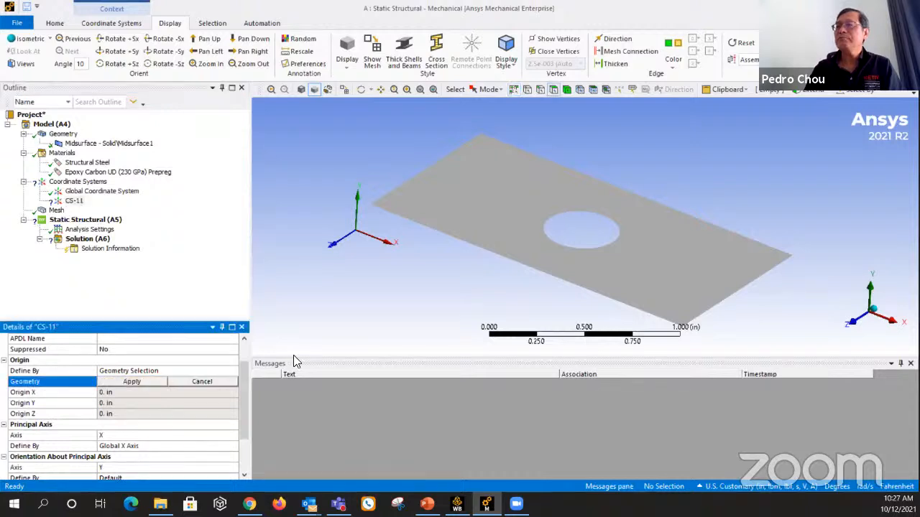
{"action": "left_click", "coordinate": [560, 199]}
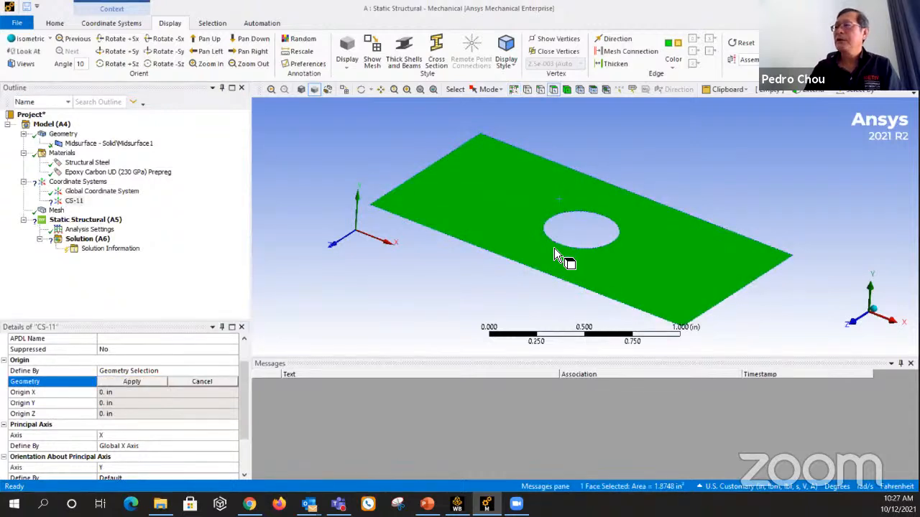
{"action": "left_click", "coordinate": [157, 386]}
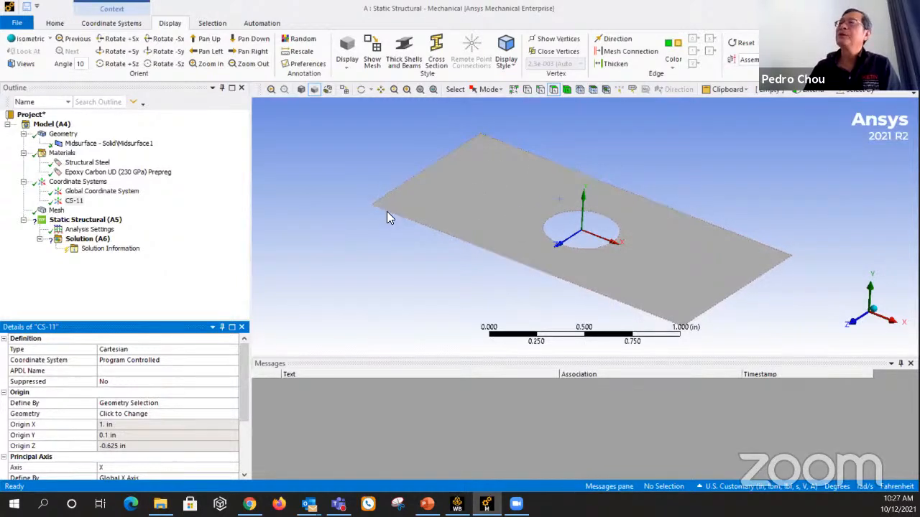
Insert a Layered Section under the geometry and scope it to the plate's face.
{"action": "left_click", "coordinate": [63, 135]}
{"action": "right_click", "coordinate": [64, 135]}
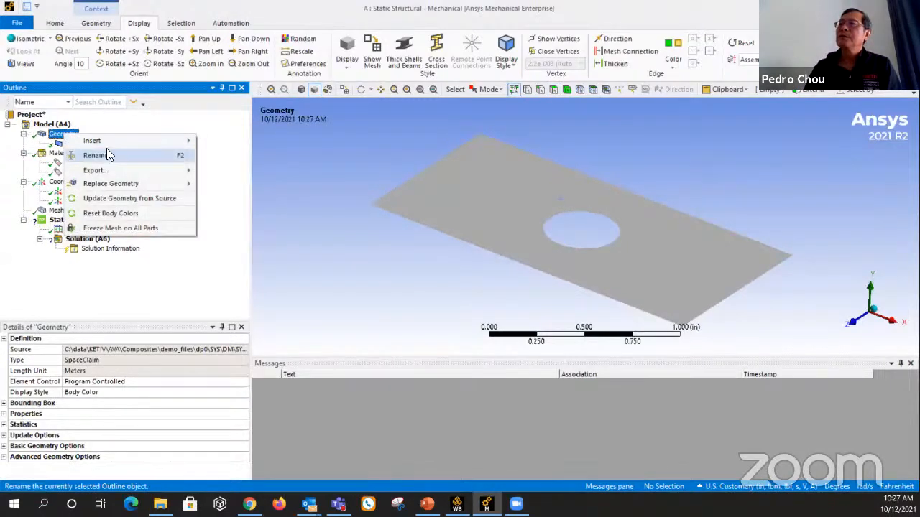
{"action": "mouse_move", "coordinate": [109, 142]}
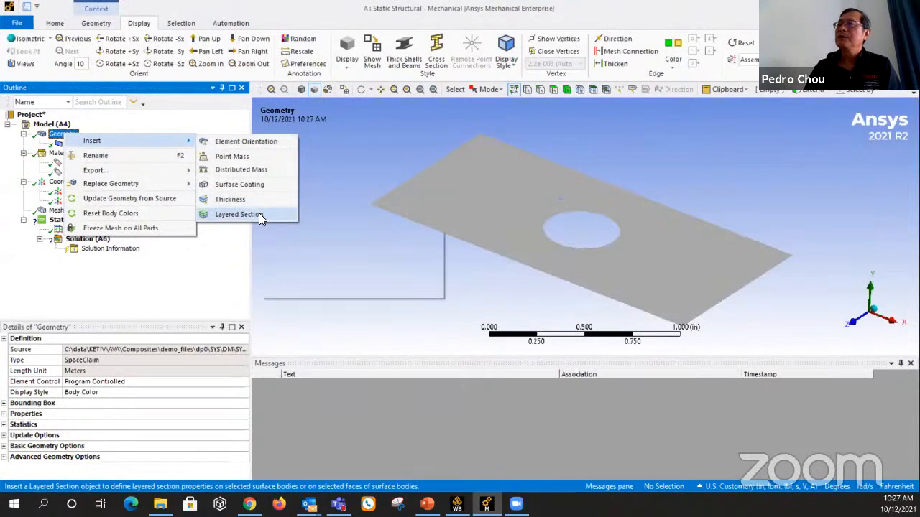
{"action": "left_click", "coordinate": [237, 214]}
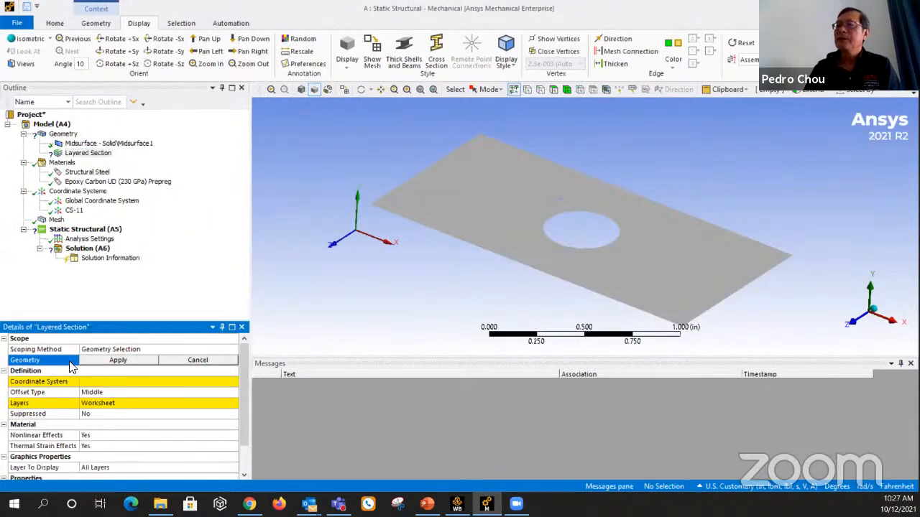
{"action": "left_click", "coordinate": [527, 199]}
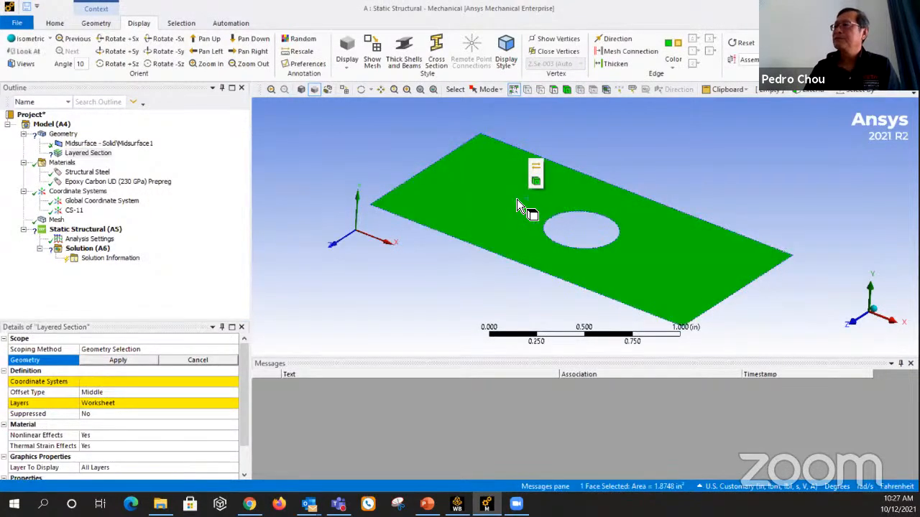
{"action": "left_click", "coordinate": [142, 361]}
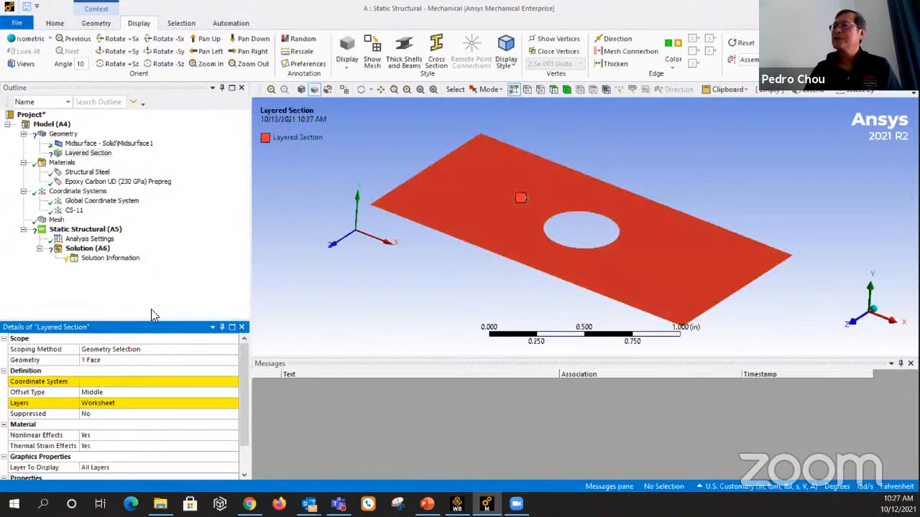
Assign CS-11 as the coordinate system of the Layered Section.
{"action": "left_click", "coordinate": [142, 381]}
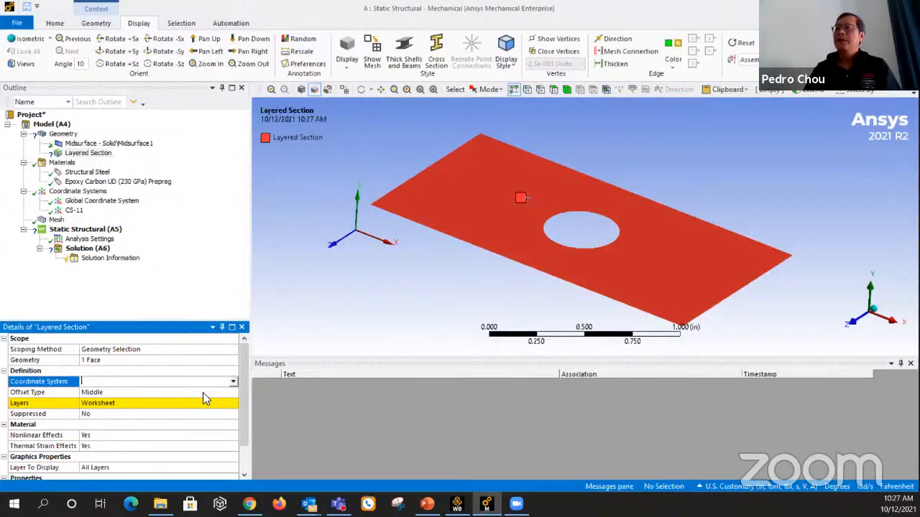
{"action": "left_click", "coordinate": [233, 381]}
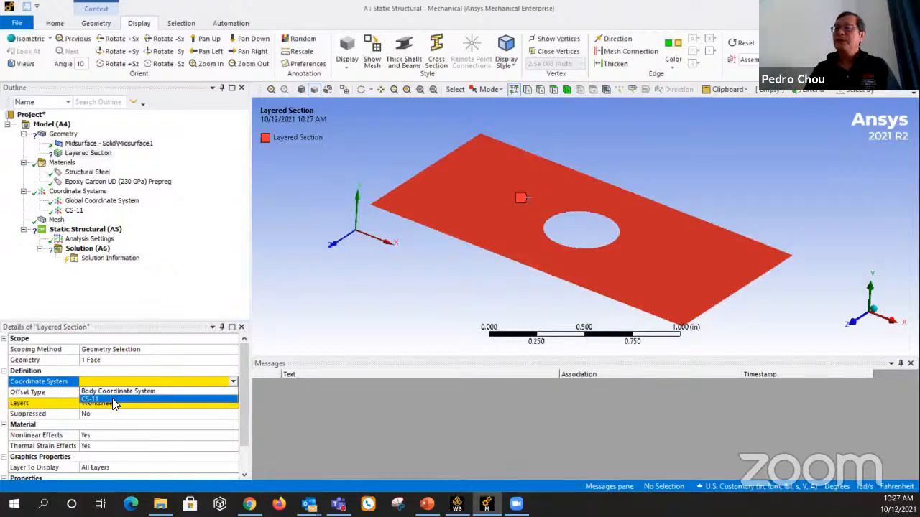
{"action": "left_click", "coordinate": [109, 399]}
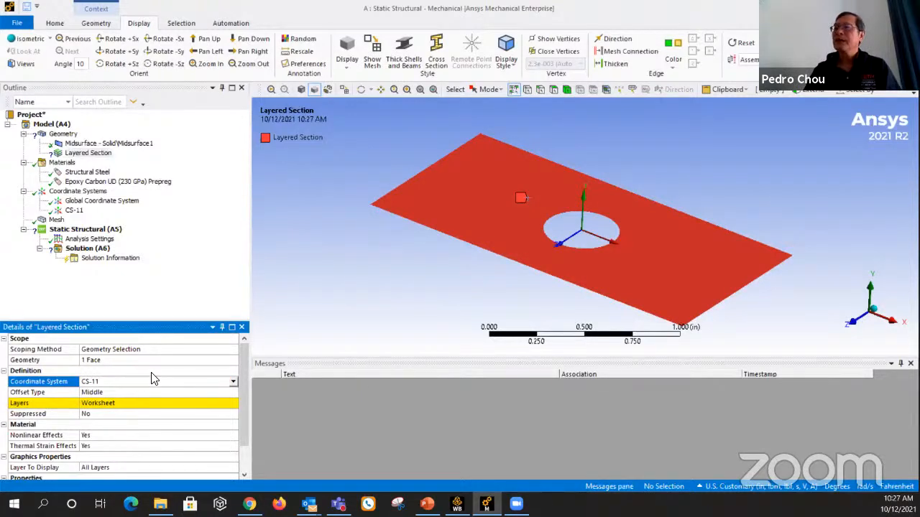
Open the Layered Section's layers worksheet and add five layers.
{"action": "left_click", "coordinate": [132, 402]}
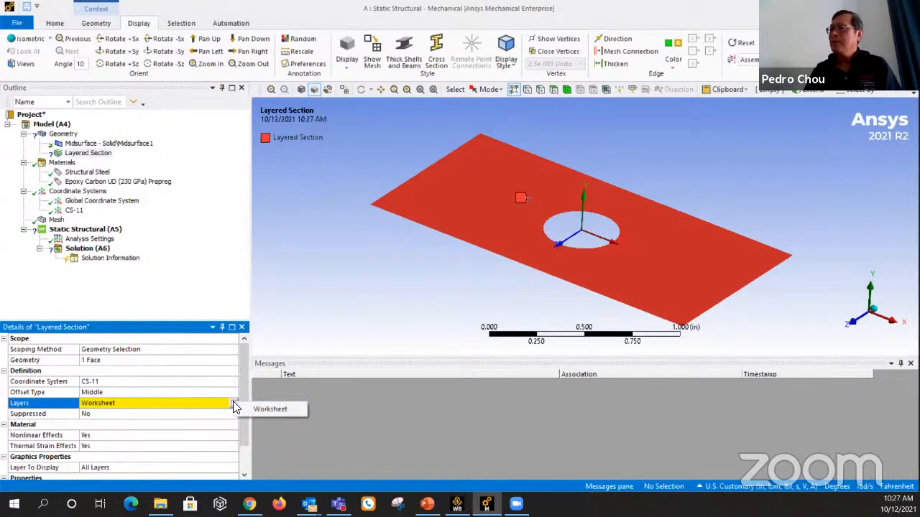
{"action": "left_click", "coordinate": [284, 409]}
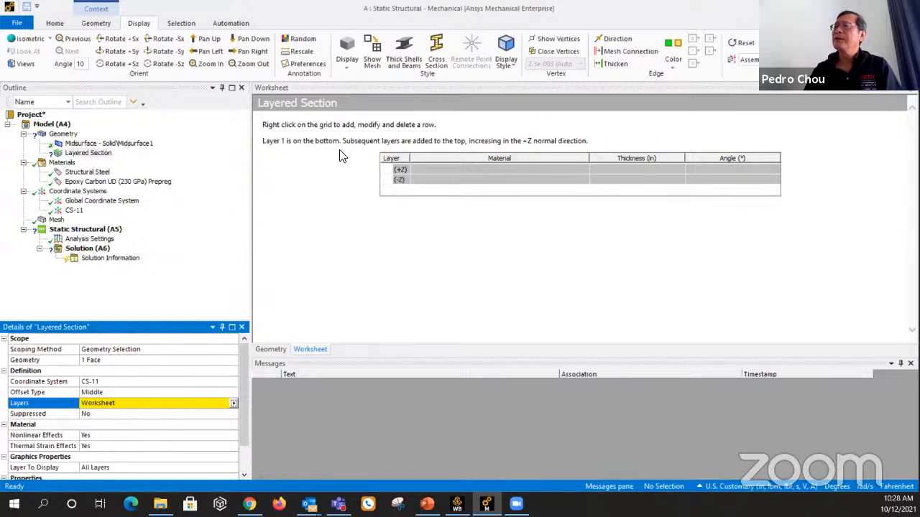
{"action": "left_click", "coordinate": [491, 182]}
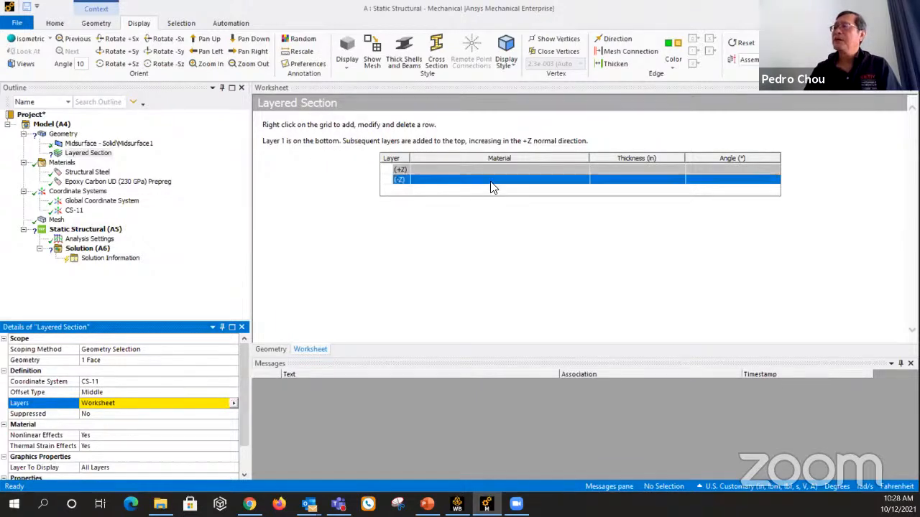
{"action": "right_click", "coordinate": [492, 186]}
{"action": "left_click", "coordinate": [516, 190]}
{"action": "right_click", "coordinate": [514, 190]}
{"action": "left_click", "coordinate": [535, 198]}
{"action": "right_click", "coordinate": [532, 192]}
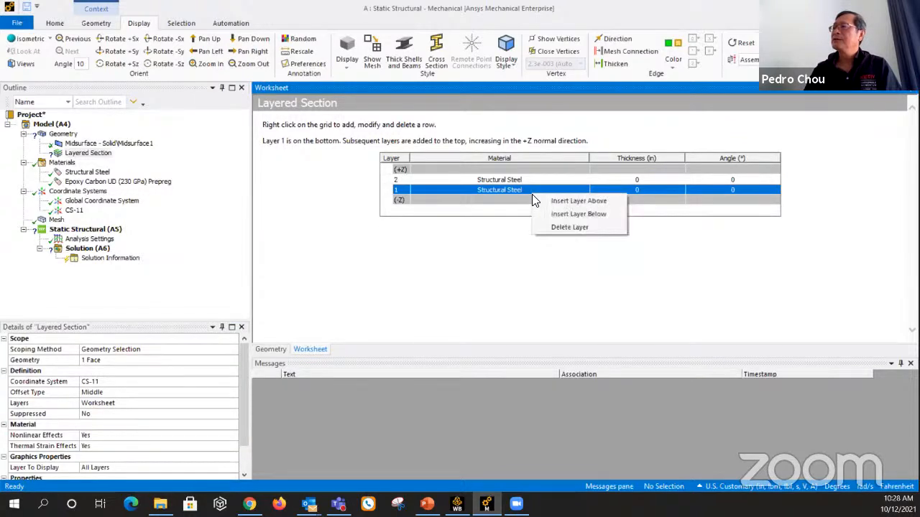
{"action": "left_click", "coordinate": [549, 201]}
{"action": "right_click", "coordinate": [550, 200]}
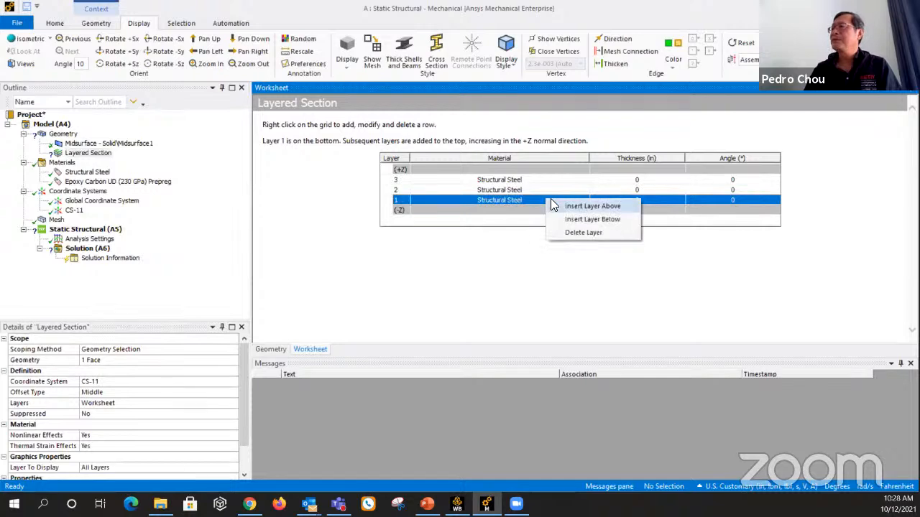
{"action": "left_click", "coordinate": [561, 206]}
{"action": "right_click", "coordinate": [560, 203]}
{"action": "left_click", "coordinate": [570, 208]}
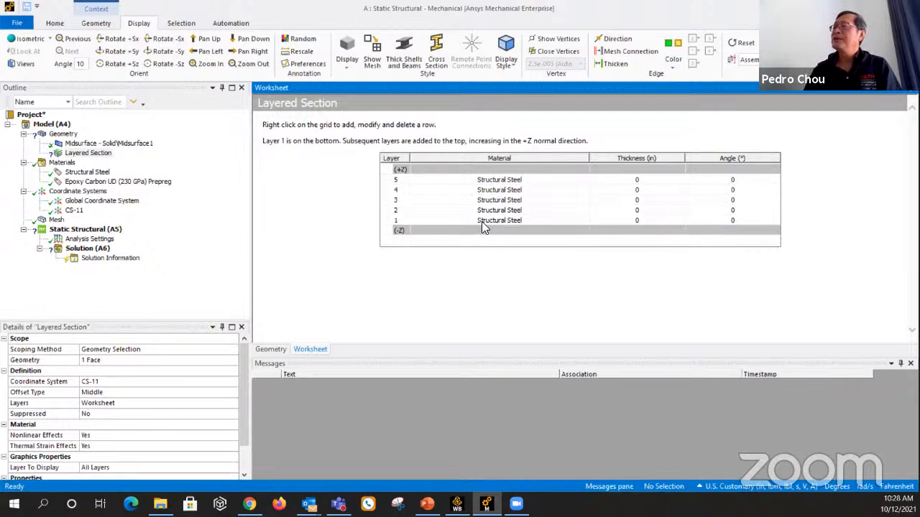
Set the material of all five layers to Epoxy Carbon UD (230 GPa) Prepreg.
{"action": "left_click", "coordinate": [550, 179]}
{"action": "left_click", "coordinate": [583, 182]}
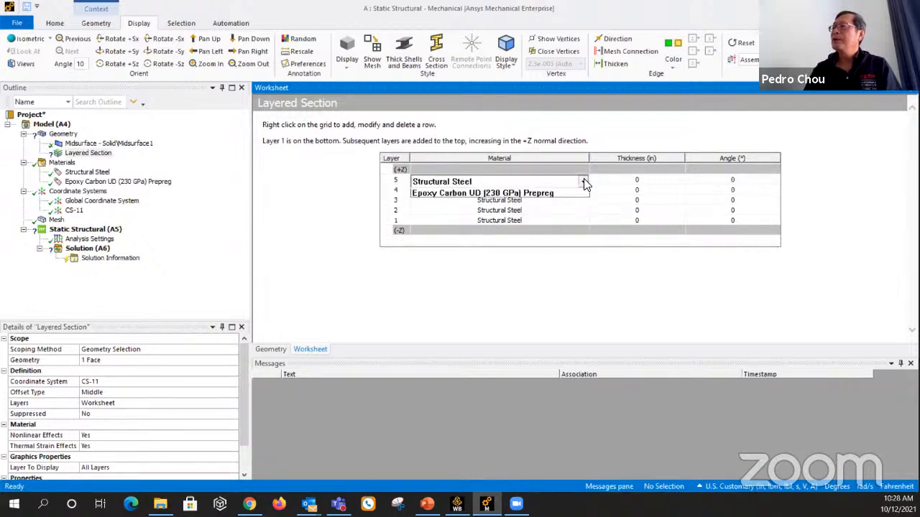
{"action": "left_click", "coordinate": [578, 200]}
{"action": "left_click", "coordinate": [567, 195]}
{"action": "left_click", "coordinate": [576, 191]}
{"action": "left_click", "coordinate": [581, 191]}
{"action": "left_click", "coordinate": [576, 211]}
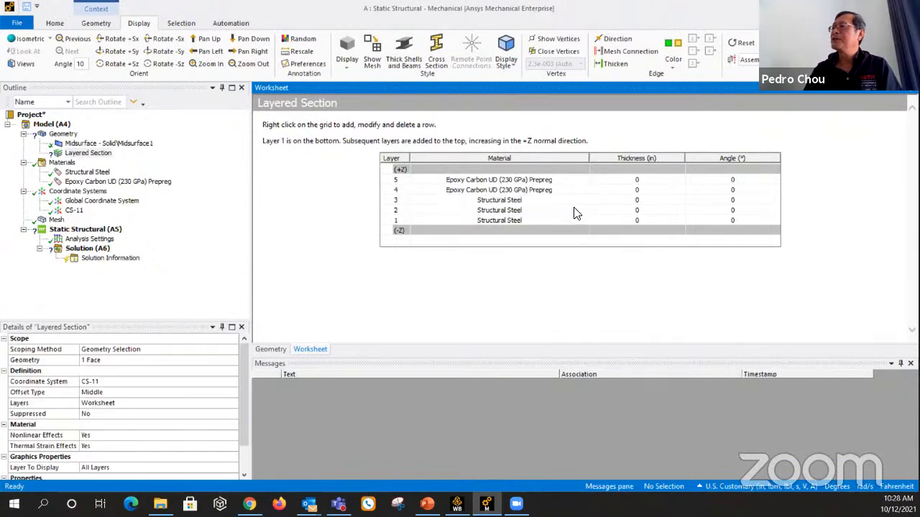
{"action": "left_click", "coordinate": [575, 201]}
{"action": "left_click", "coordinate": [583, 202]}
{"action": "left_click", "coordinate": [574, 226]}
{"action": "left_click", "coordinate": [575, 211]}
{"action": "left_click", "coordinate": [583, 212]}
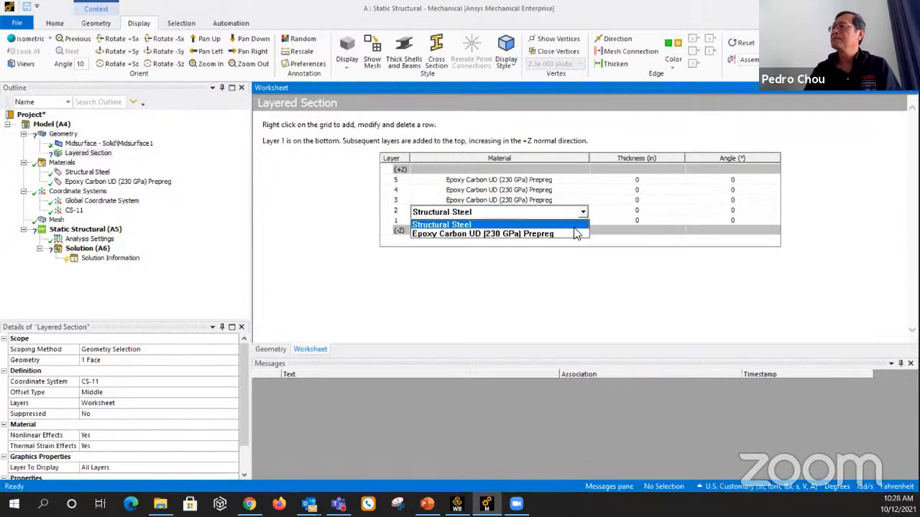
{"action": "left_click", "coordinate": [574, 234]}
{"action": "left_click", "coordinate": [573, 222]}
{"action": "left_click", "coordinate": [578, 222]}
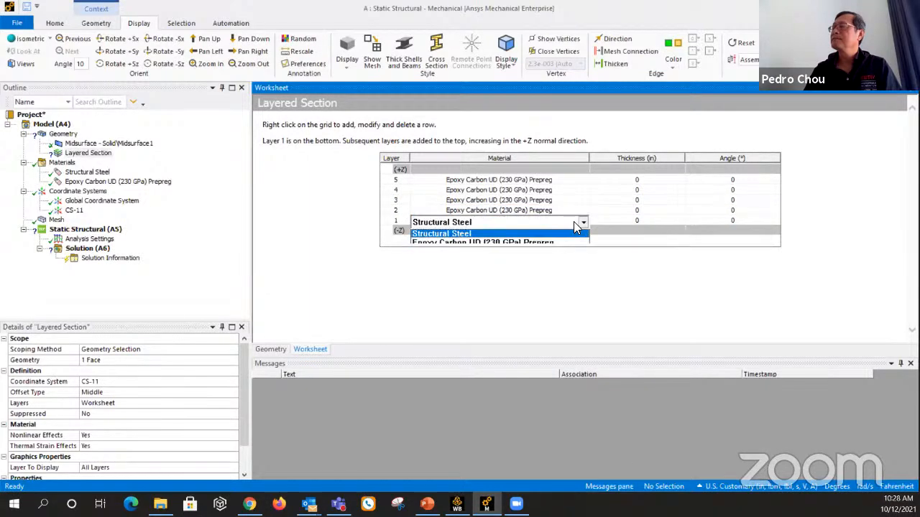
{"action": "left_click", "coordinate": [578, 240]}
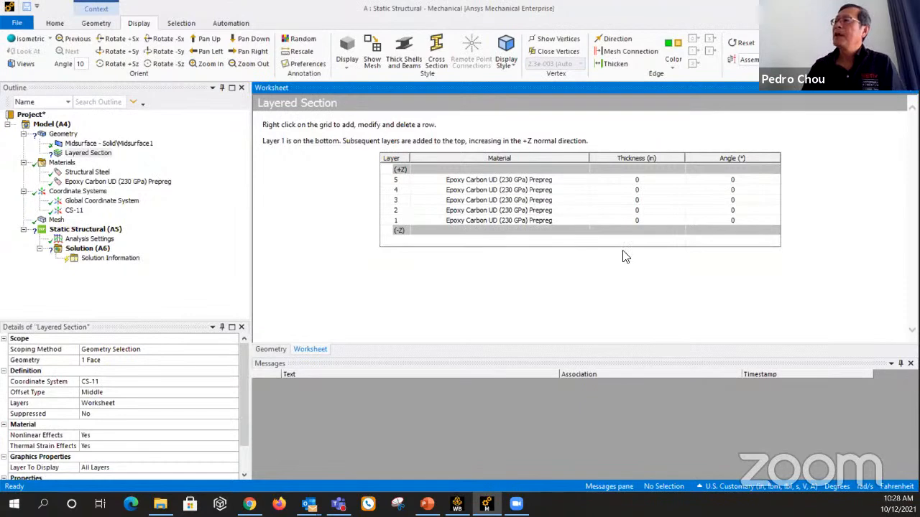
Set the thickness of all five layers to 0.04 in.
{"action": "double_click", "coordinate": [644, 181]}
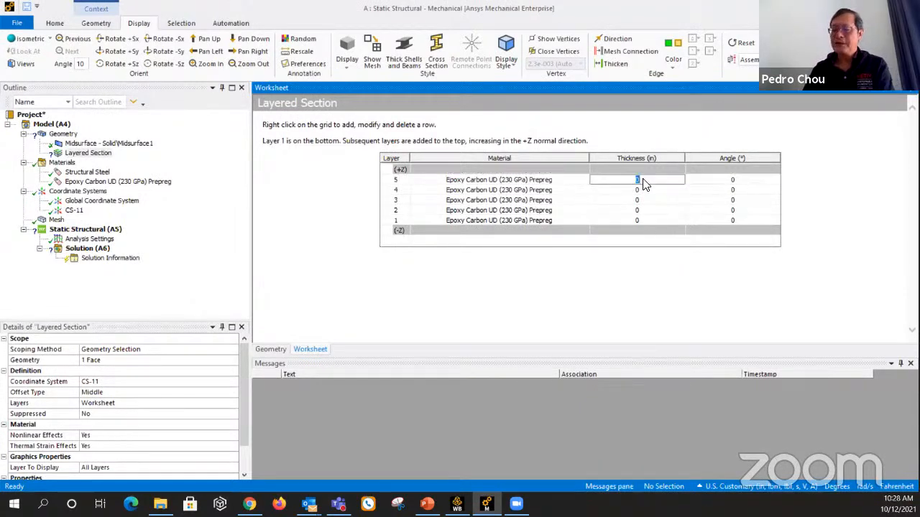
{"action": "key", "text": "Return"}
{"action": "double_click", "coordinate": [639, 190]}
{"action": "type", "text": ".0"}
{"action": "key", "text": "Return"}
{"action": "double_click", "coordinate": [636, 201]}
{"action": "type", "text": ".04"}
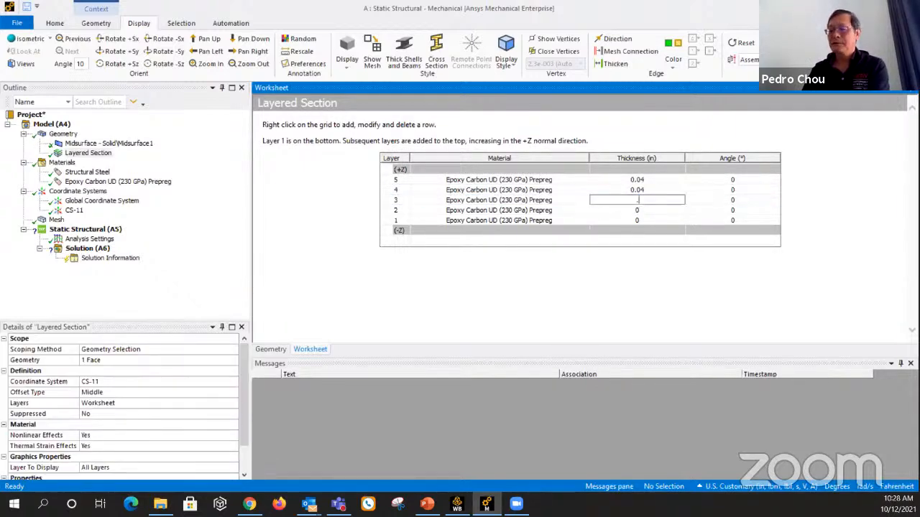
{"action": "key", "text": "Return"}
{"action": "double_click", "coordinate": [639, 211]}
{"action": "type", "text": ".04"}
{"action": "key", "text": "Return"}
{"action": "double_click", "coordinate": [639, 220]}
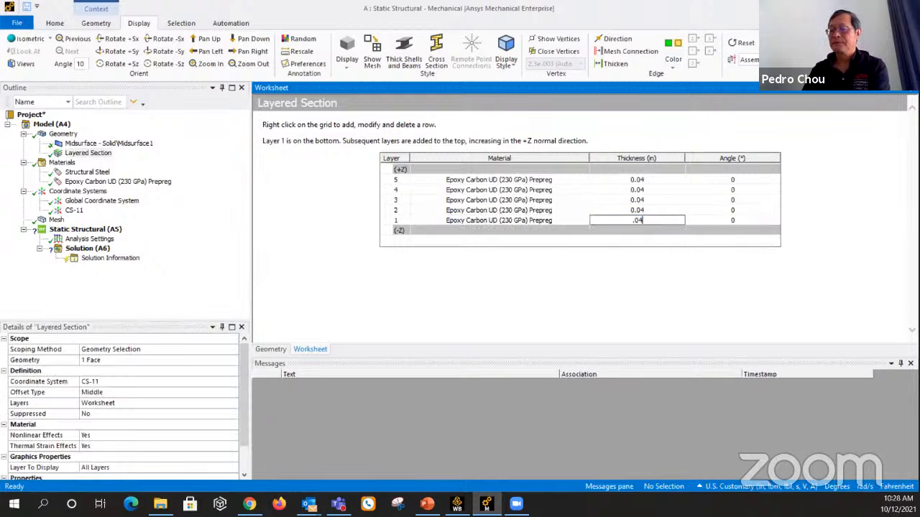
{"action": "type", "text": ".04"}
{"action": "key", "text": "Return"}
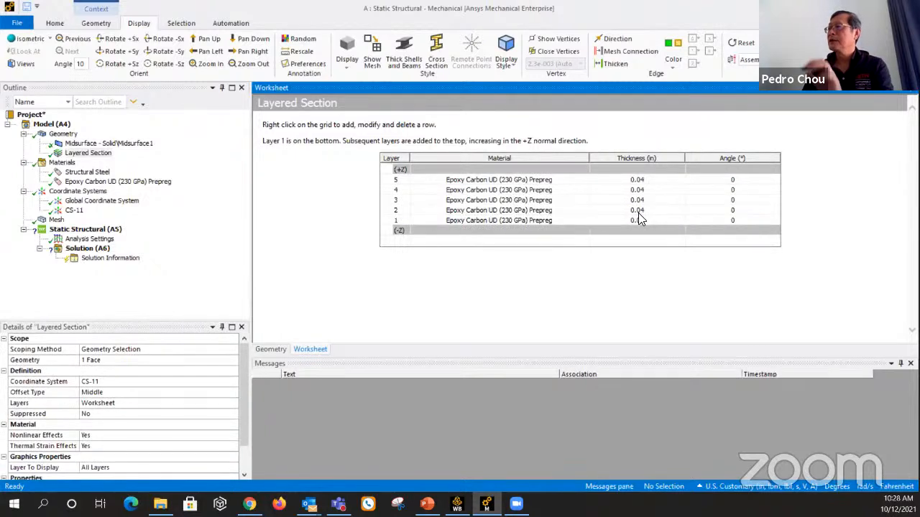
Set the ply angles in the Layered Section worksheet to 45° for layer 4, 90° for layer 3 and -45° for layer 2.
{"action": "double_click", "coordinate": [743, 192]}
{"action": "type", "text": "45"}
{"action": "key", "text": "Return"}
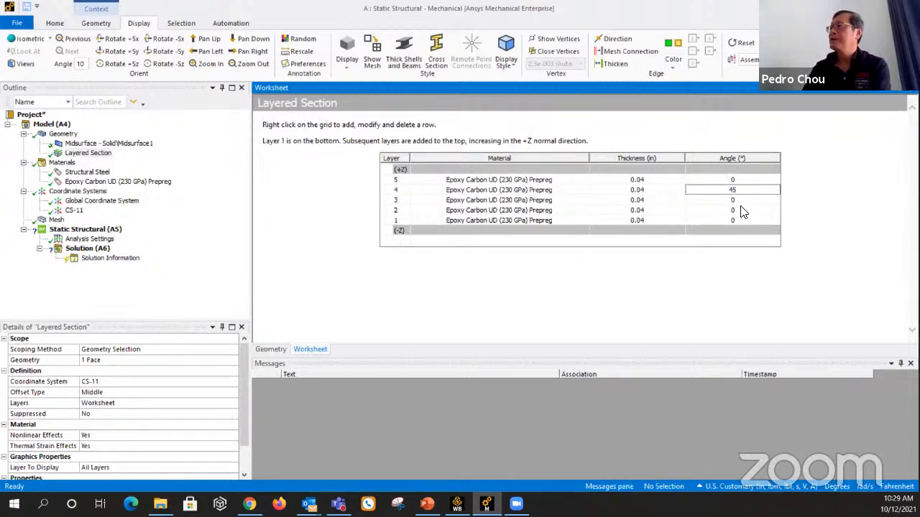
{"action": "double_click", "coordinate": [742, 200]}
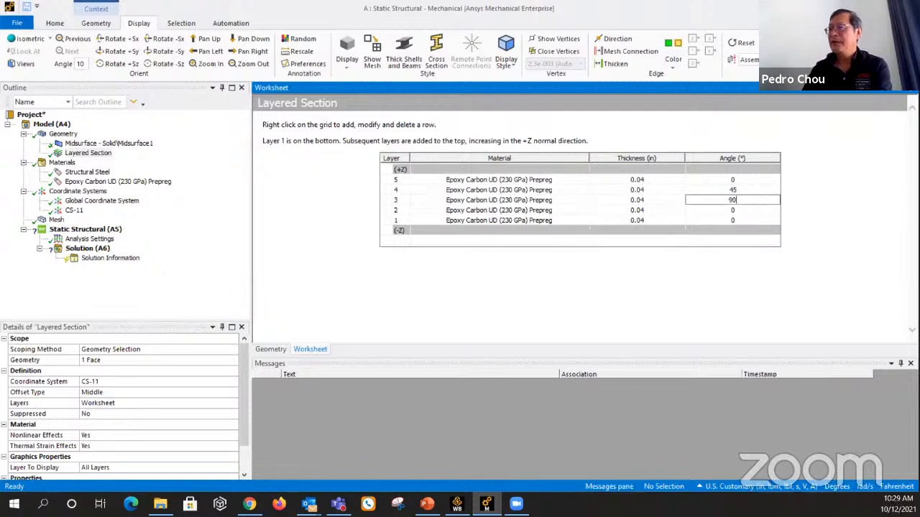
{"action": "type", "text": "90"}
{"action": "key", "text": "Return"}
{"action": "double_click", "coordinate": [744, 211]}
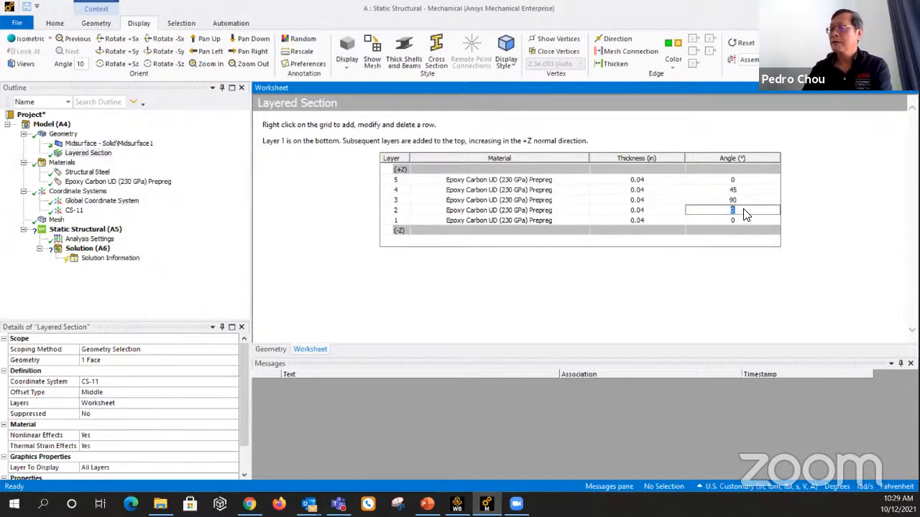
{"action": "type", "text": "-45"}
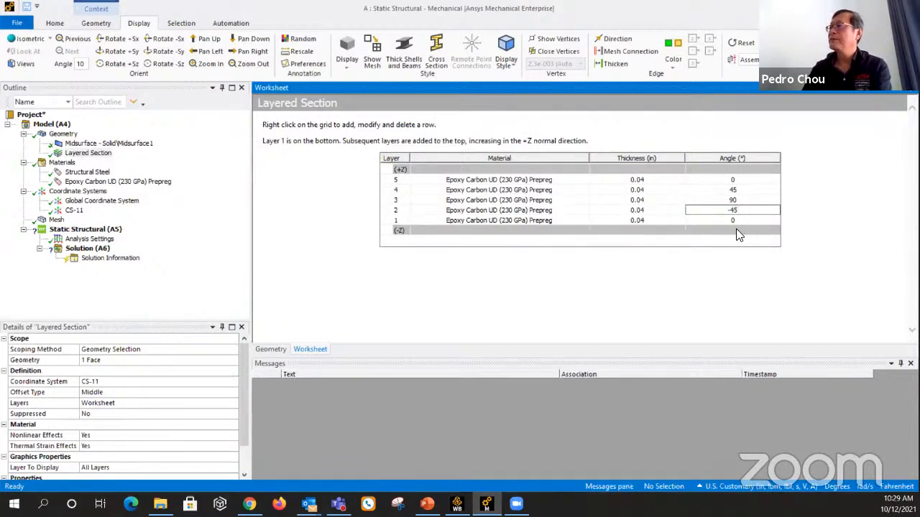
{"action": "key", "text": "Return"}
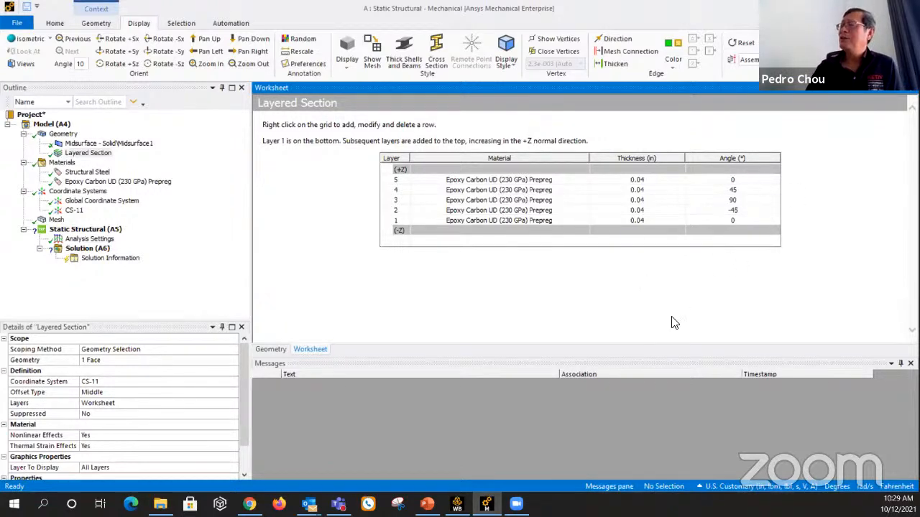
Add a Fixed Support to the static structural analysis on the plate's short edge at the +X end.
{"action": "left_click", "coordinate": [72, 135]}
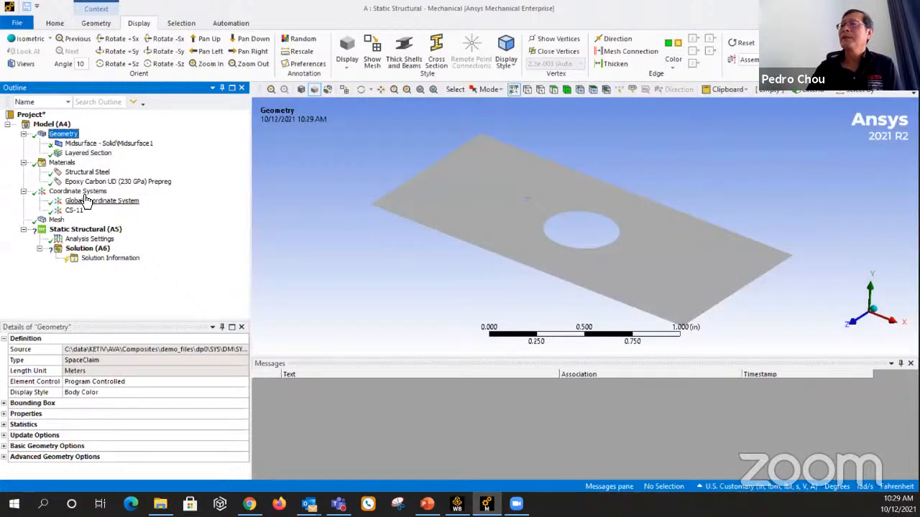
{"action": "left_click", "coordinate": [58, 220]}
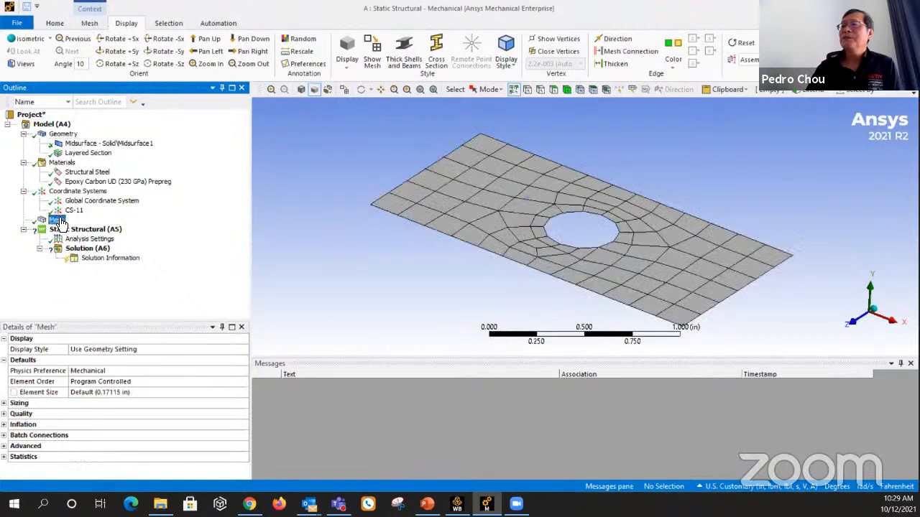
{"action": "middle_click_drag", "start_coordinate": [529, 242], "coordinate": [536, 246]}
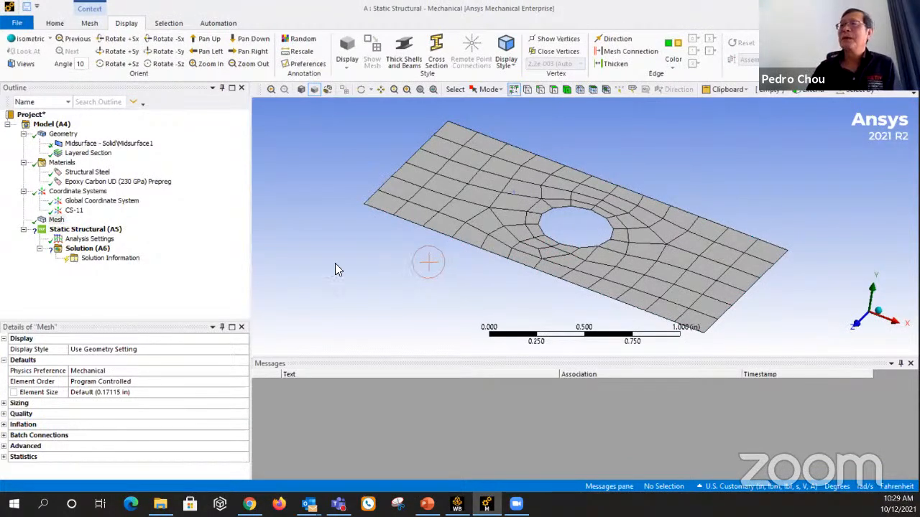
{"action": "left_click", "coordinate": [105, 231]}
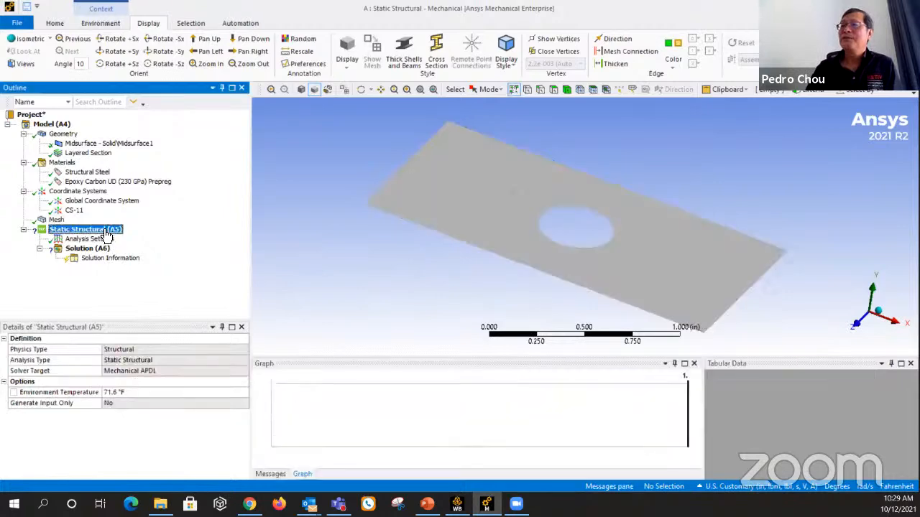
{"action": "right_click", "coordinate": [104, 230]}
{"action": "mouse_move", "coordinate": [144, 239]}
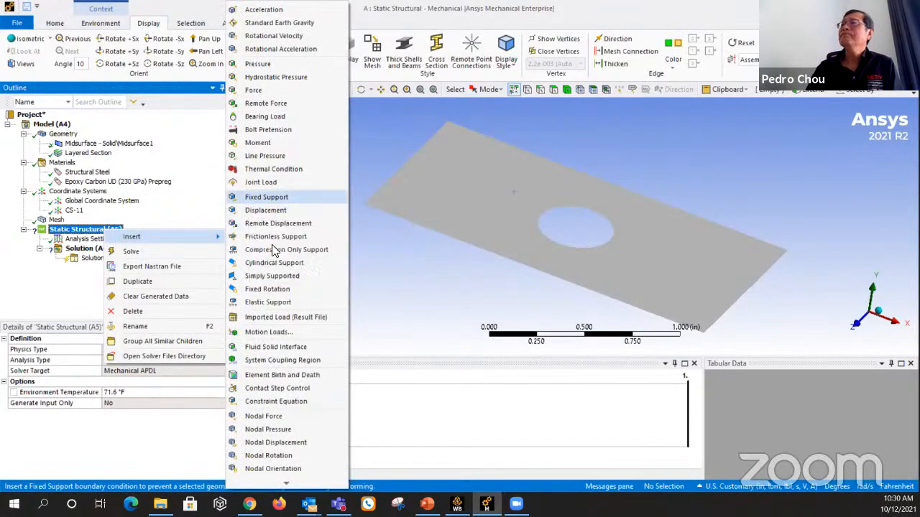
{"action": "left_click", "coordinate": [286, 198]}
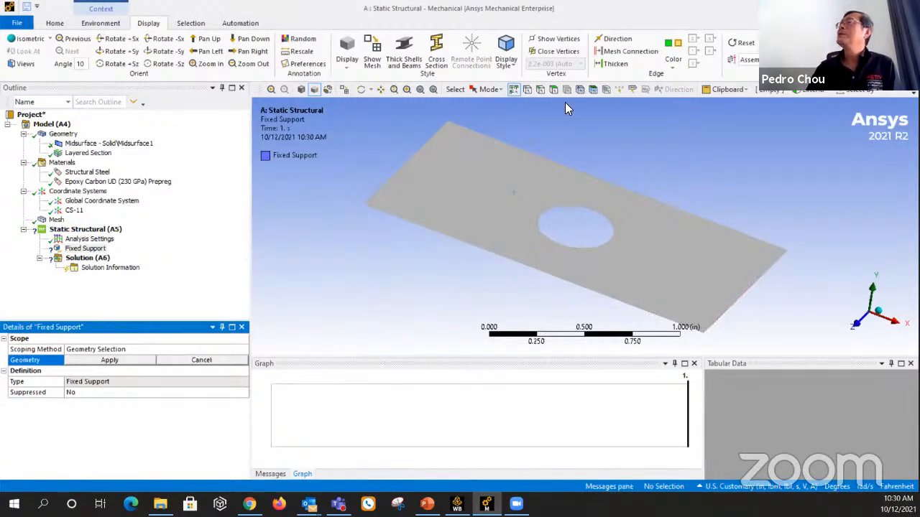
{"action": "left_click", "coordinate": [541, 89]}
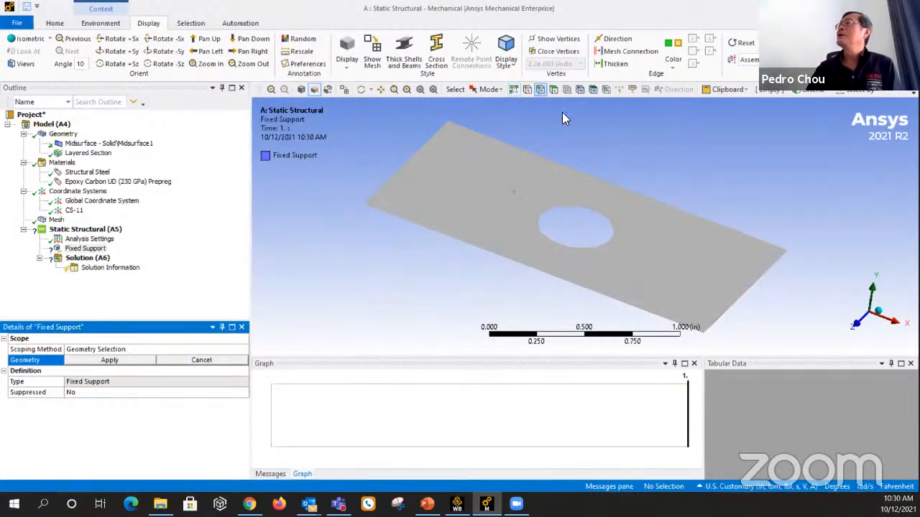
{"action": "left_click", "coordinate": [745, 296]}
{"action": "left_click", "coordinate": [146, 364]}
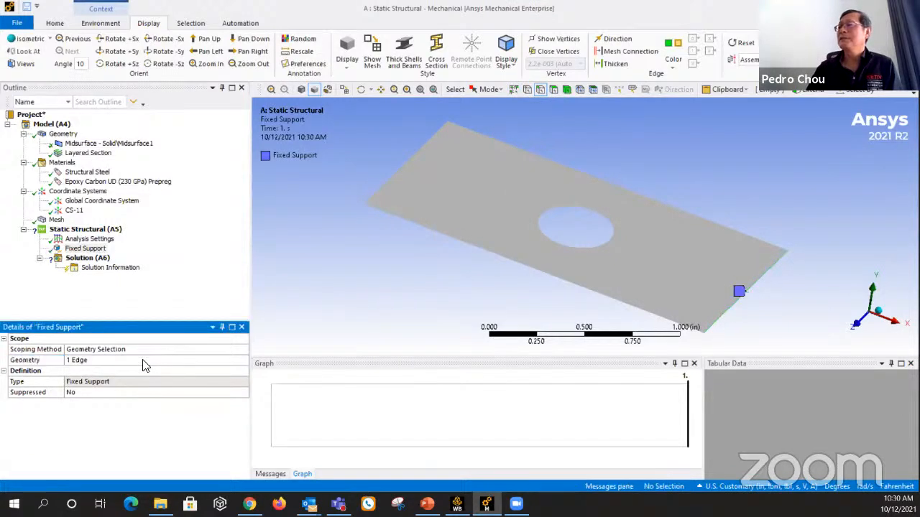
Add a Force load scoped to the plate's short edge at the -X end, opposite the fixed support.
{"action": "right_click", "coordinate": [93, 230]}
{"action": "mouse_move", "coordinate": [122, 239]}
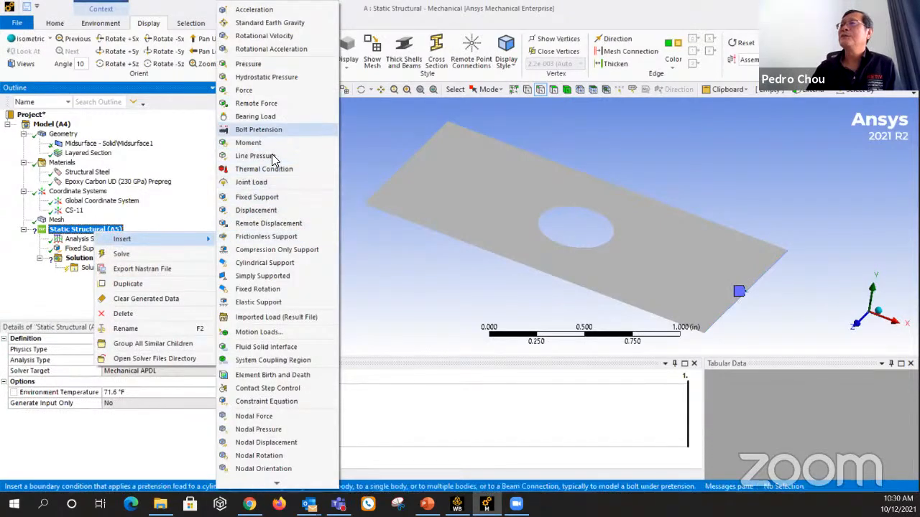
{"action": "left_click", "coordinate": [248, 90]}
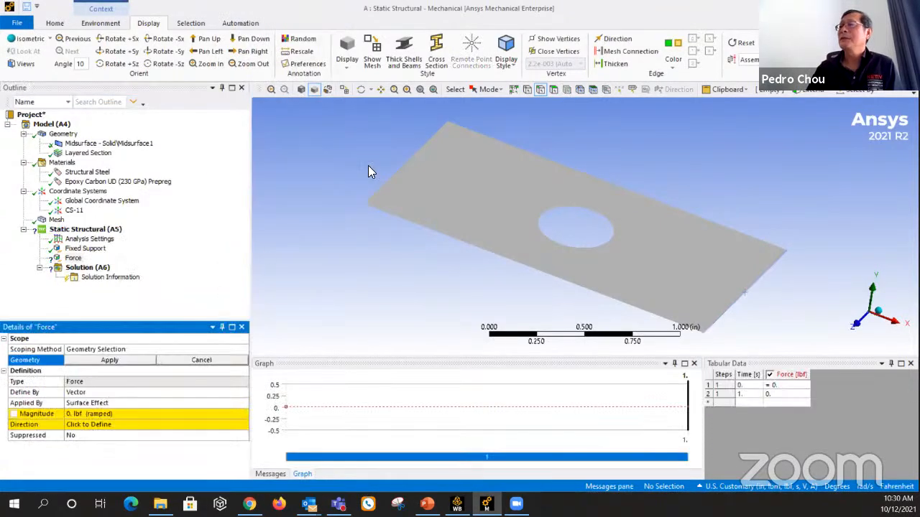
{"action": "left_click", "coordinate": [405, 160]}
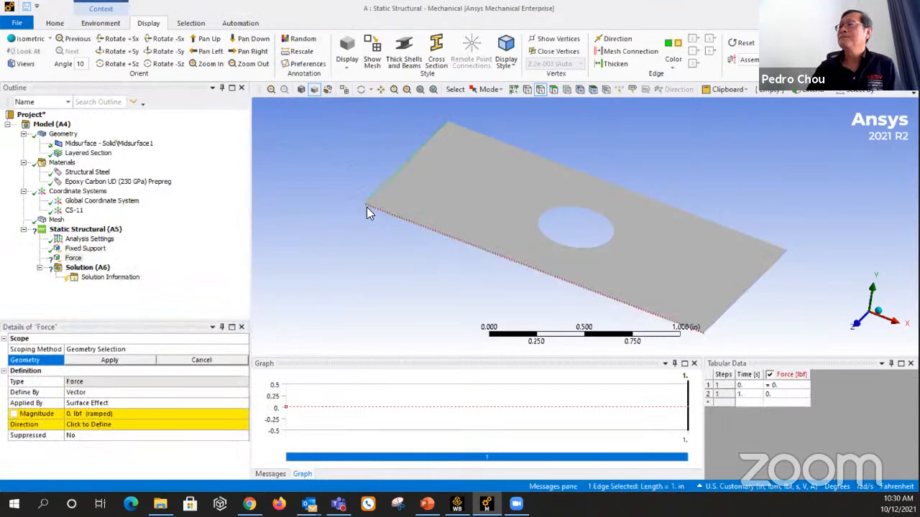
{"action": "left_click", "coordinate": [119, 360]}
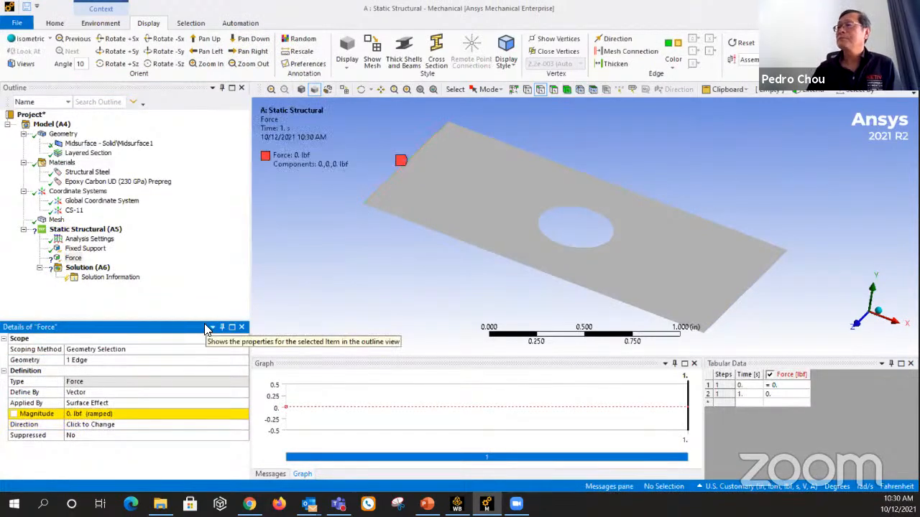
Define the force by components and set its X component to -1000 lbf.
{"action": "left_click", "coordinate": [132, 392]}
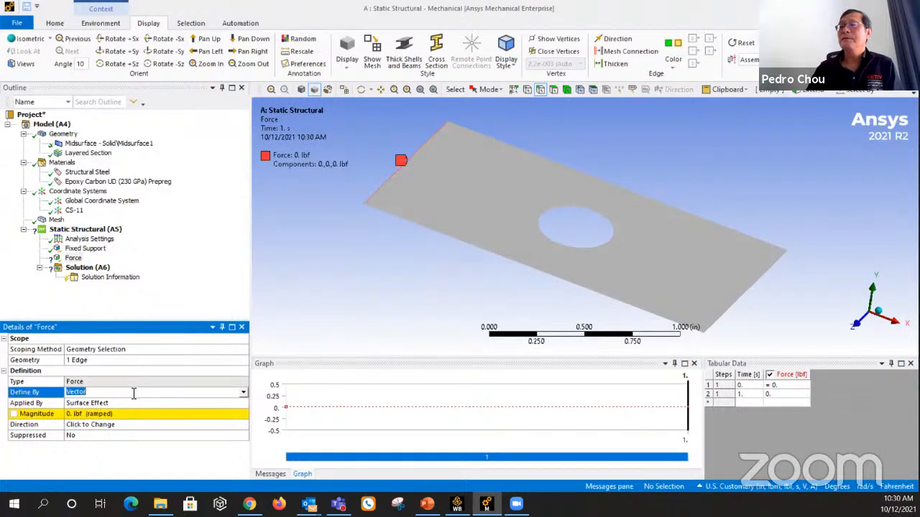
{"action": "left_click", "coordinate": [244, 391]}
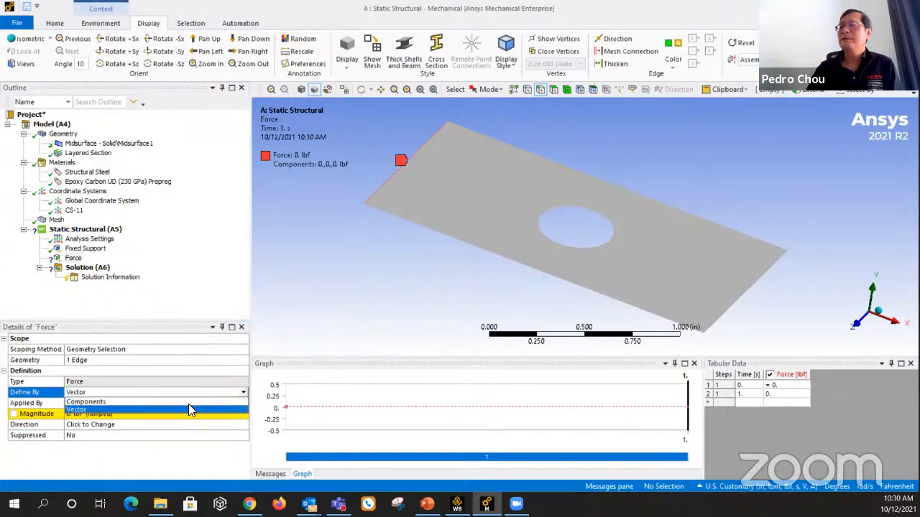
{"action": "left_click", "coordinate": [144, 402]}
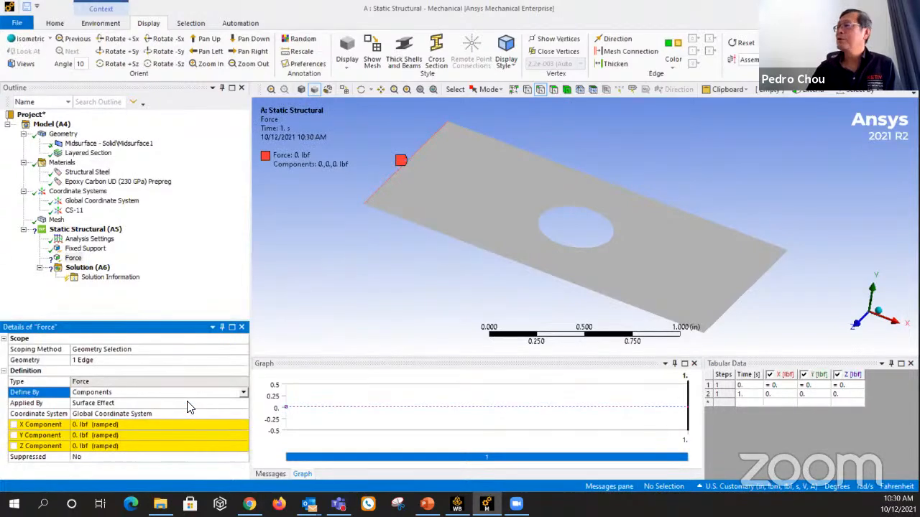
{"action": "left_click", "coordinate": [133, 424]}
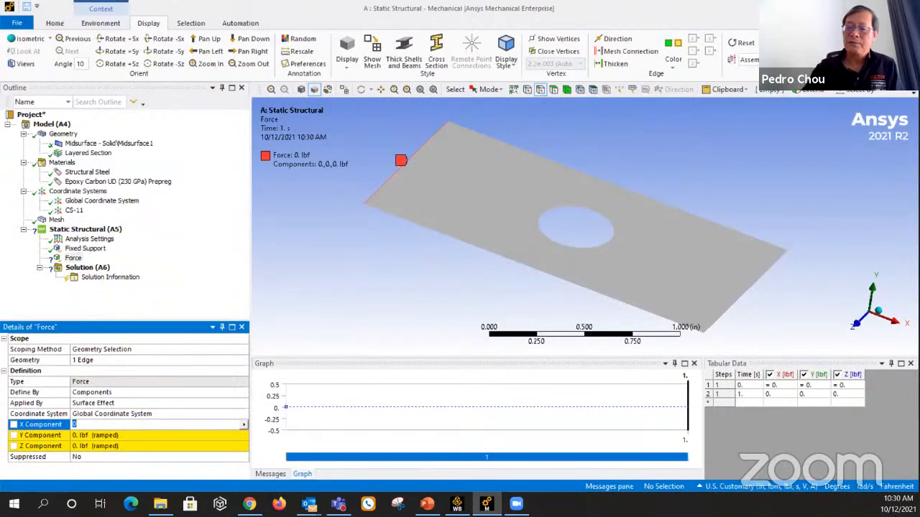
{"action": "type", "text": "-10"}
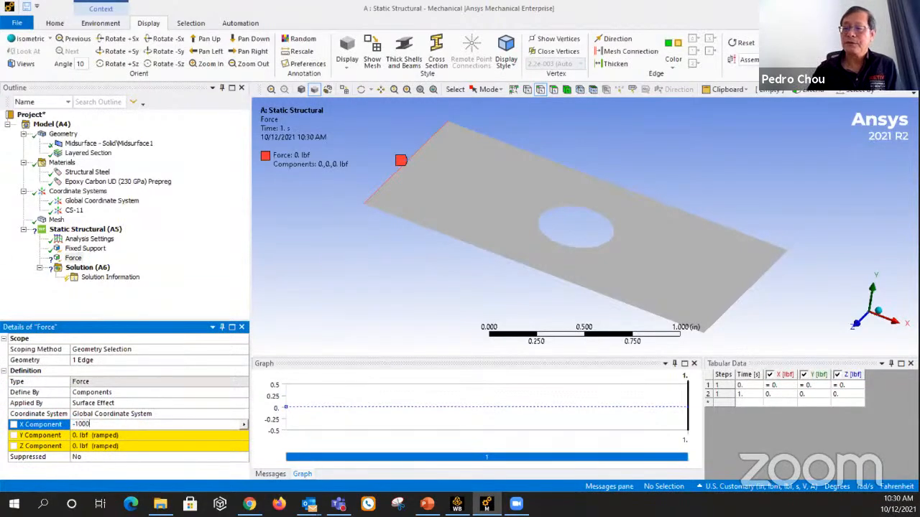
{"action": "type", "text": "00"}
{"action": "key", "text": "Return"}
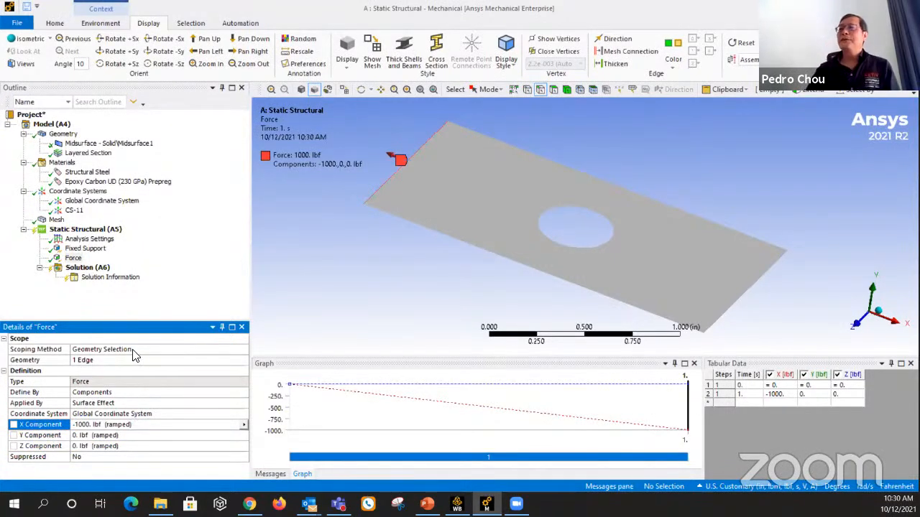
Add Total Deformation and Maximum Principal Stress results to the solution.
{"action": "right_click", "coordinate": [96, 270]}
{"action": "mouse_move", "coordinate": [119, 275]}
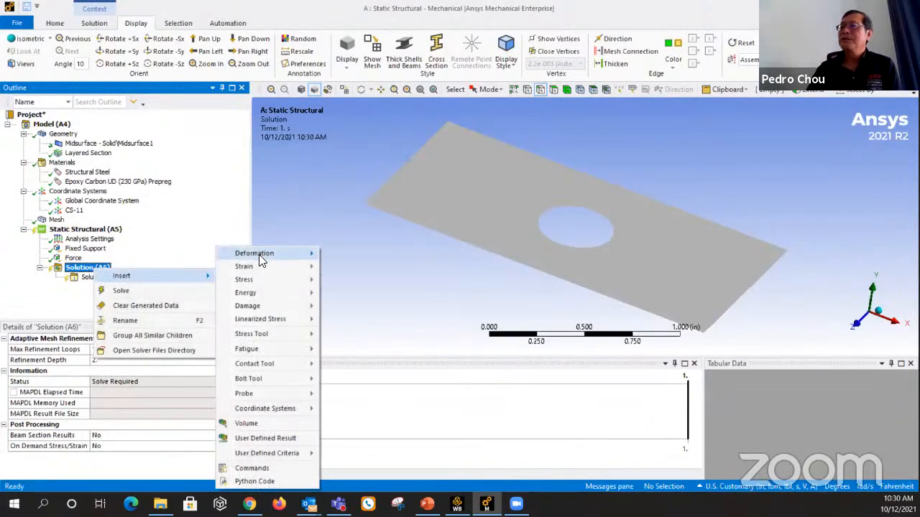
{"action": "mouse_move", "coordinate": [262, 259]}
{"action": "left_click", "coordinate": [345, 254]}
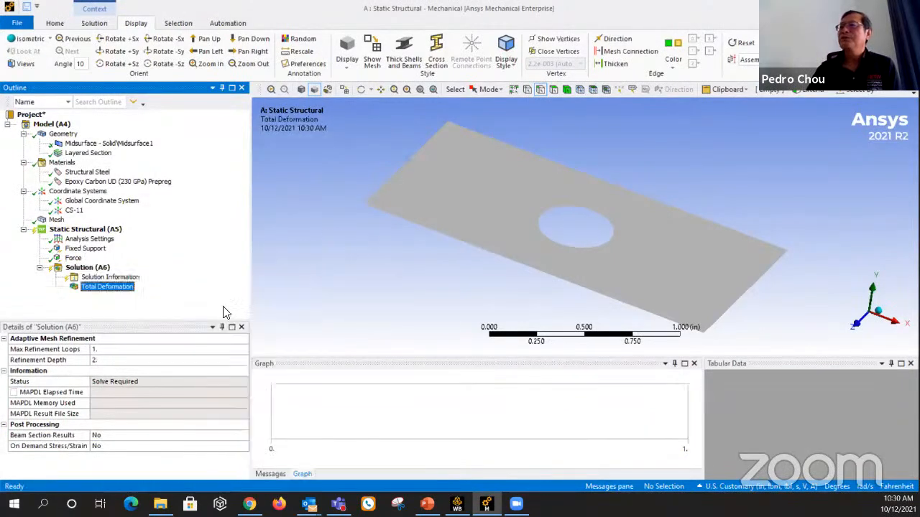
{"action": "right_click", "coordinate": [94, 268]}
{"action": "mouse_move", "coordinate": [148, 276]}
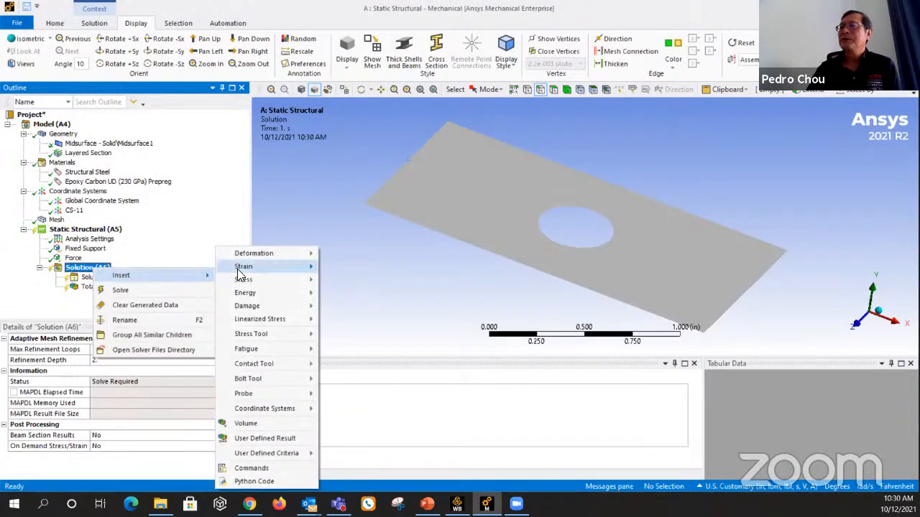
{"action": "mouse_move", "coordinate": [263, 280]}
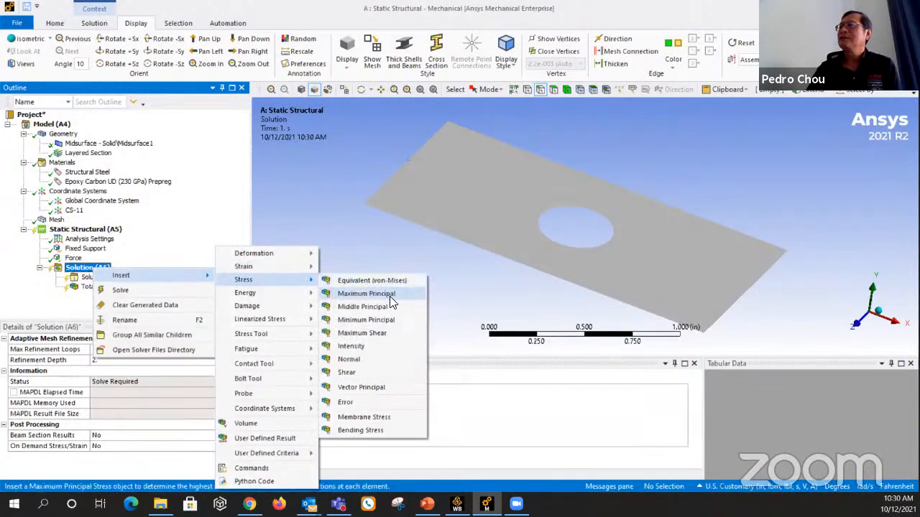
{"action": "left_click", "coordinate": [391, 294]}
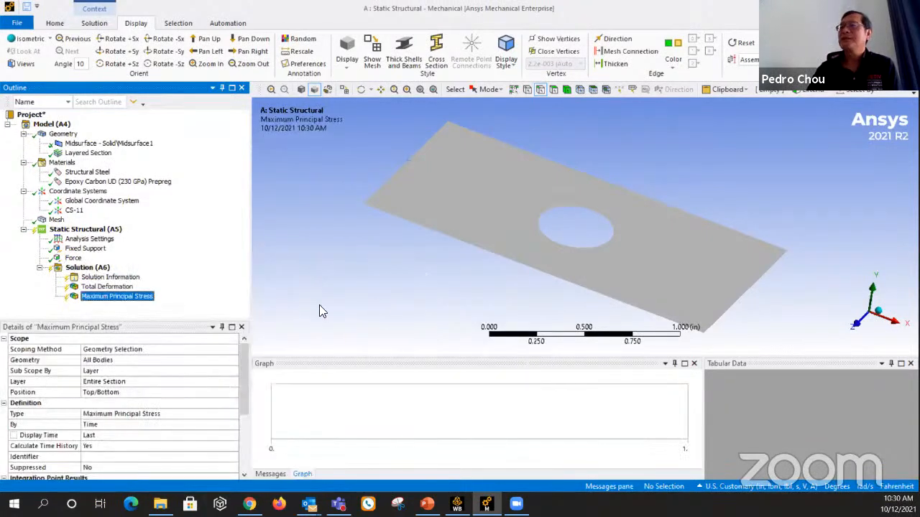
Add a Fiber Tensile Failure Criterion damage result to the solution.
{"action": "left_click", "coordinate": [95, 270]}
{"action": "right_click", "coordinate": [95, 272]}
{"action": "mouse_move", "coordinate": [124, 277]}
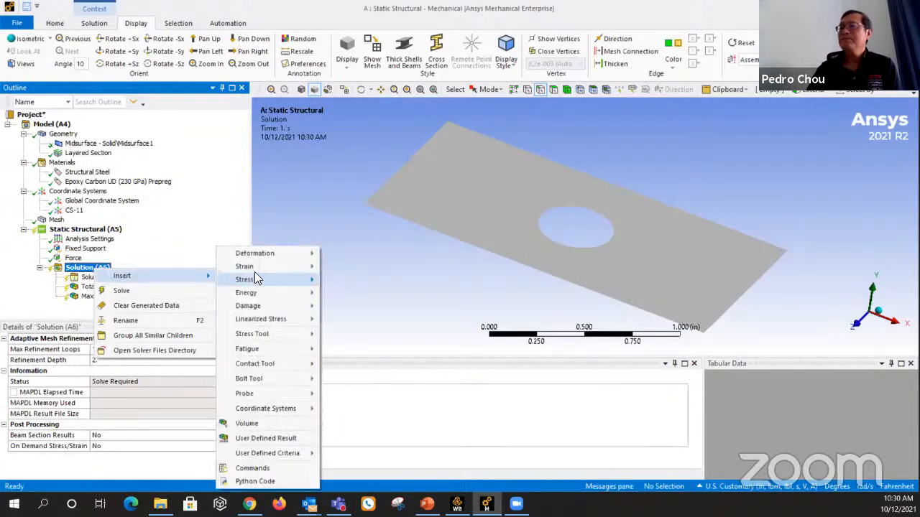
{"action": "mouse_move", "coordinate": [272, 304]}
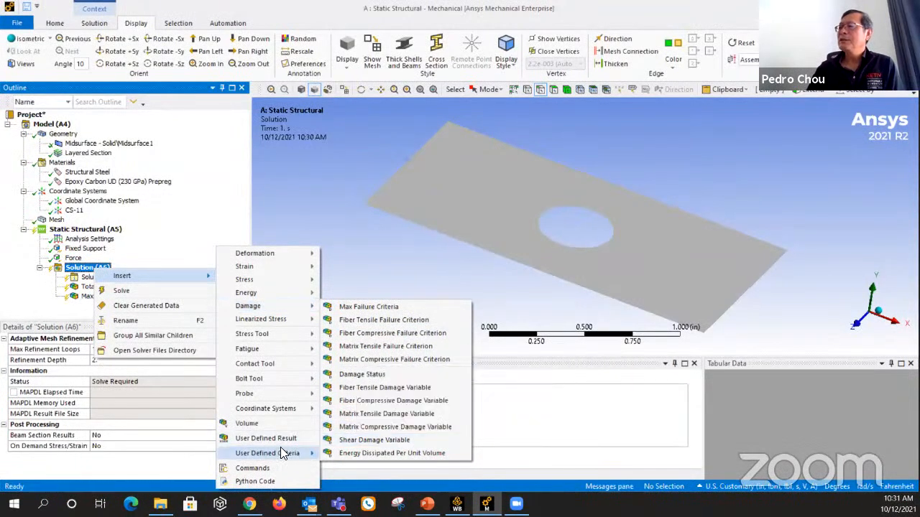
{"action": "mouse_move", "coordinate": [283, 453]}
{"action": "mouse_move", "coordinate": [277, 307]}
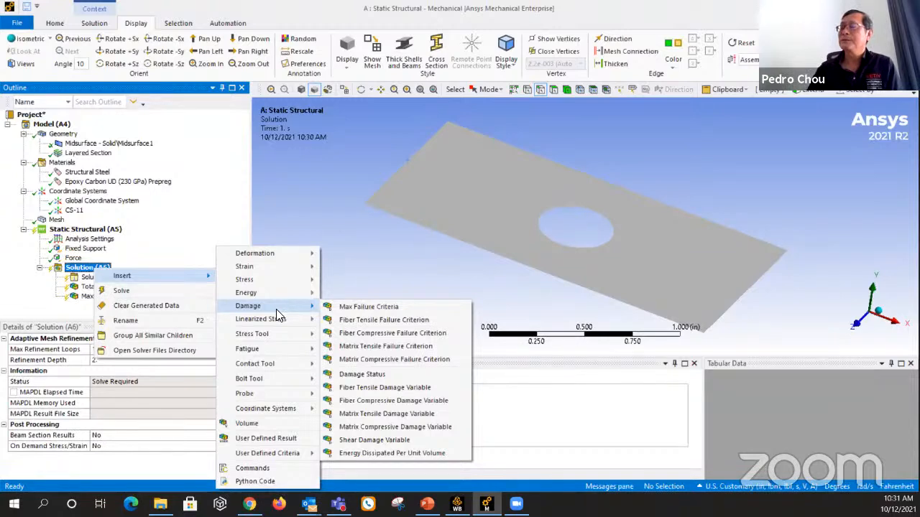
{"action": "left_click", "coordinate": [413, 324]}
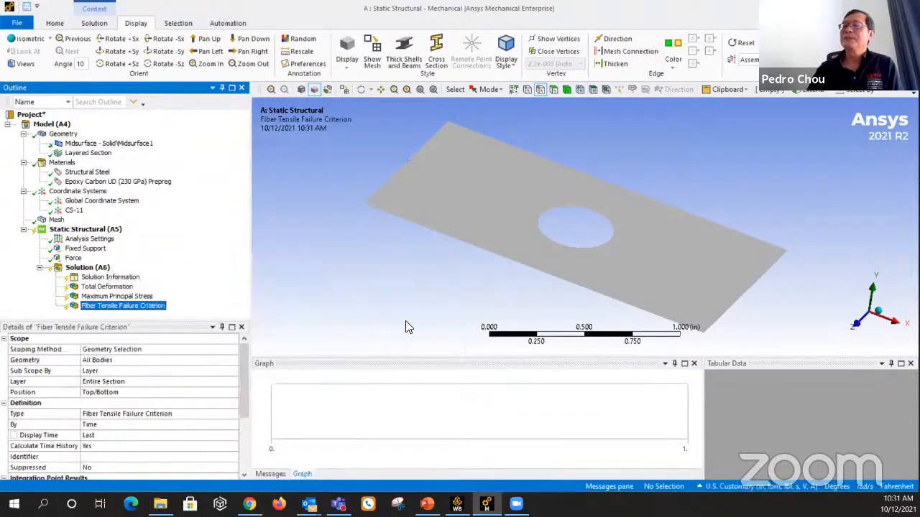
Solve the static structural analysis and display the Total Deformation result on the plate.
{"action": "right_click", "coordinate": [86, 267]}
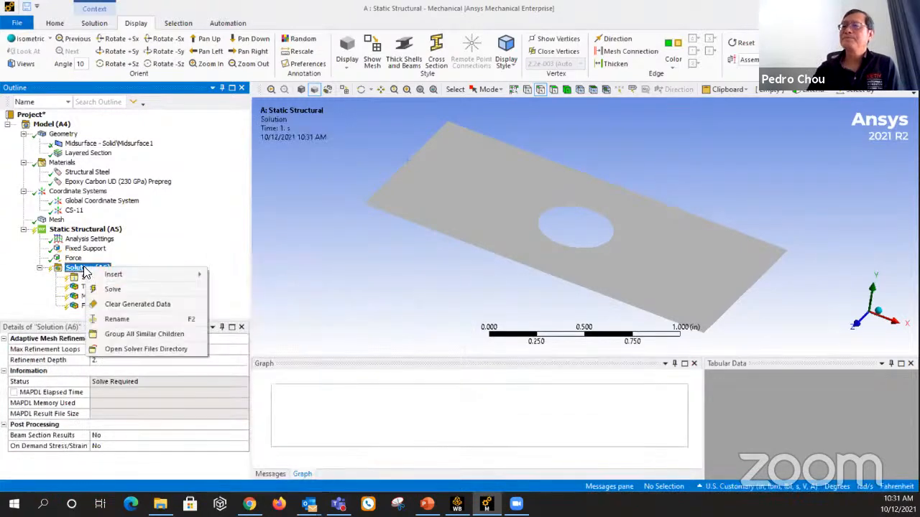
{"action": "left_click", "coordinate": [162, 289]}
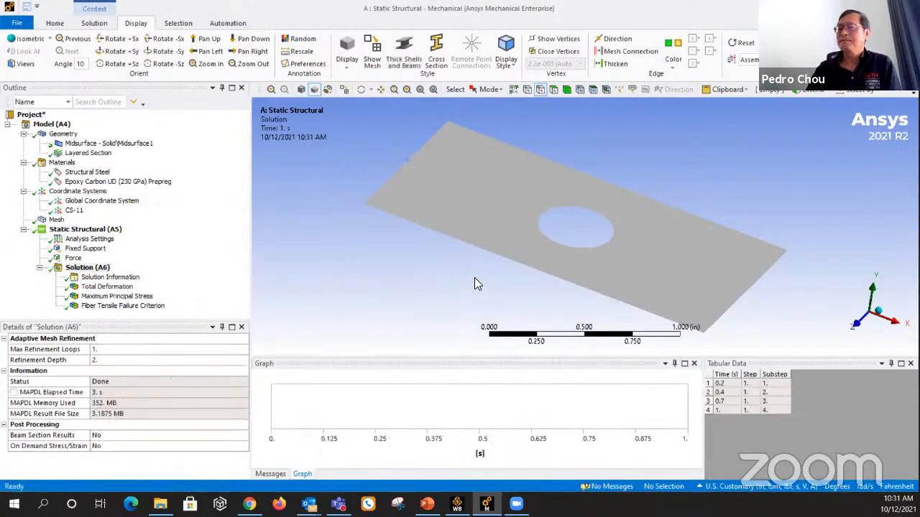
{"action": "left_click", "coordinate": [115, 288]}
{"action": "left_click_drag", "start_coordinate": [533, 222], "coordinate": [507, 228]}
{"action": "scroll", "coordinate": [506, 230], "scroll_direction": "up", "scroll_amount": 2}
{"action": "scroll", "coordinate": [506, 230], "scroll_direction": "down", "scroll_amount": 3}
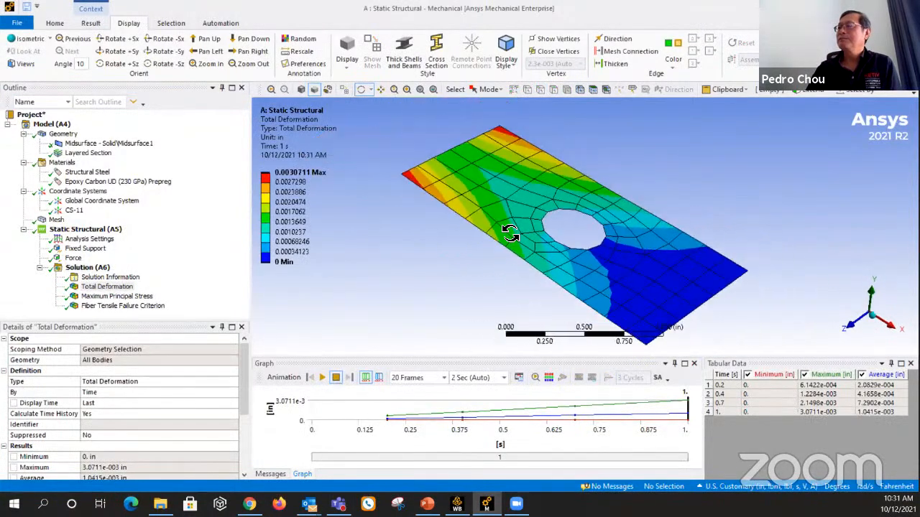
Set the Maximum Principal Stress result's layer to 1, re-evaluate the results and display the stress on the plate.
{"action": "left_click", "coordinate": [113, 297]}
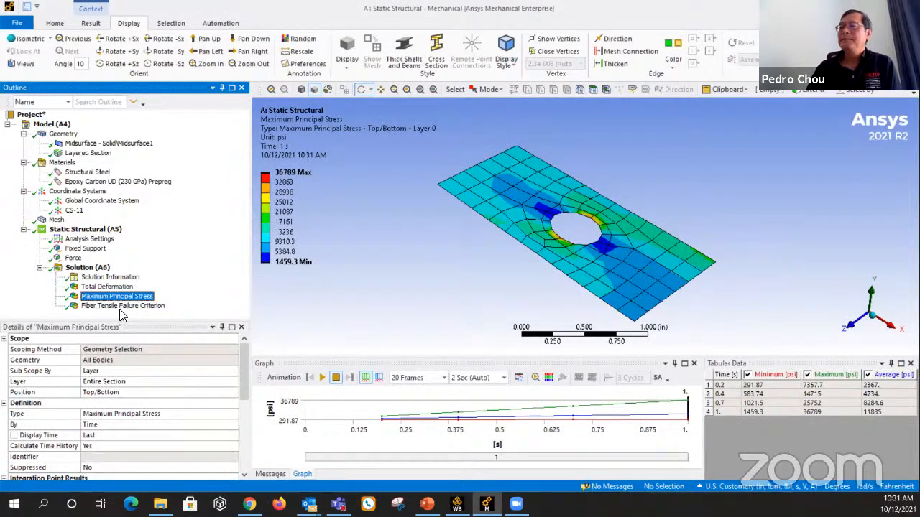
{"action": "left_click", "coordinate": [148, 385]}
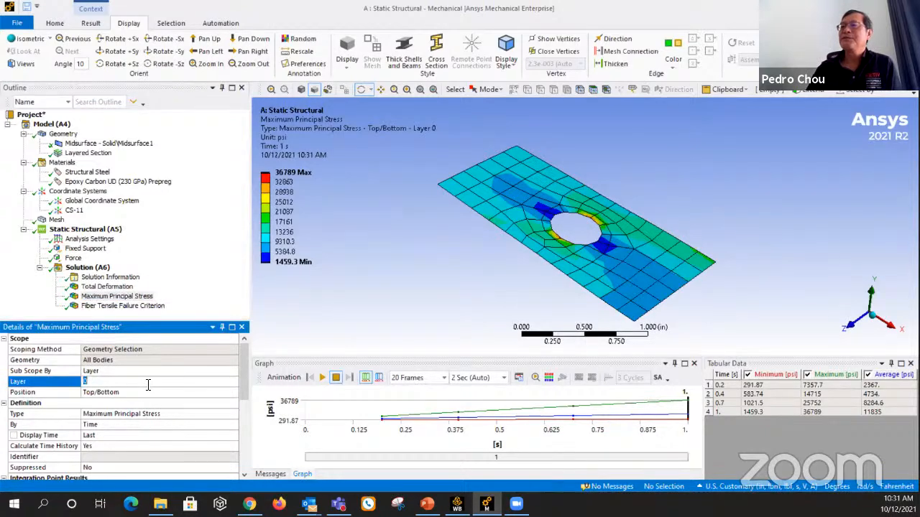
{"action": "type", "text": "1"}
{"action": "key", "text": "Return"}
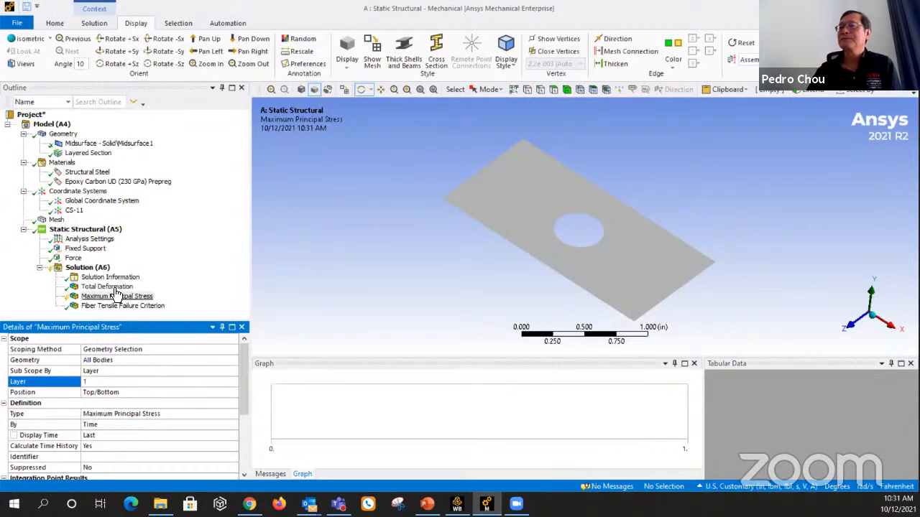
{"action": "right_click", "coordinate": [99, 267]}
{"action": "left_click", "coordinate": [170, 290]}
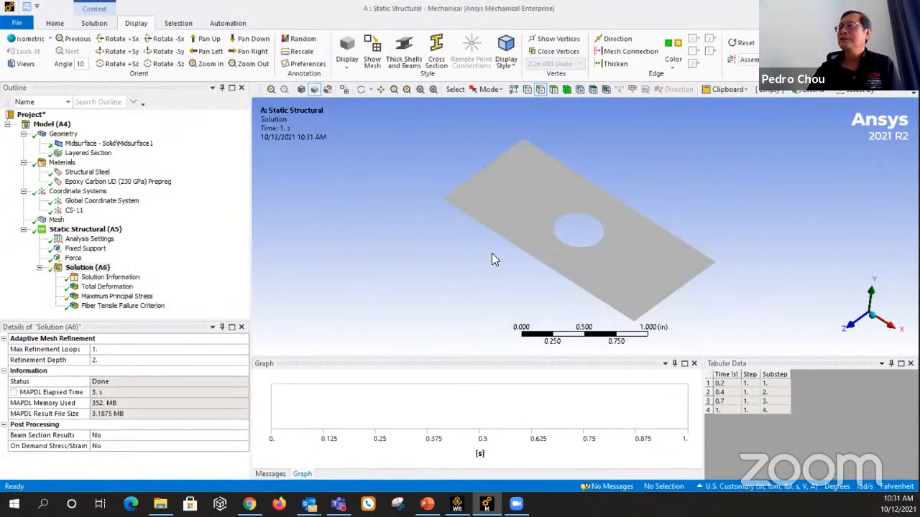
{"action": "left_click", "coordinate": [108, 297]}
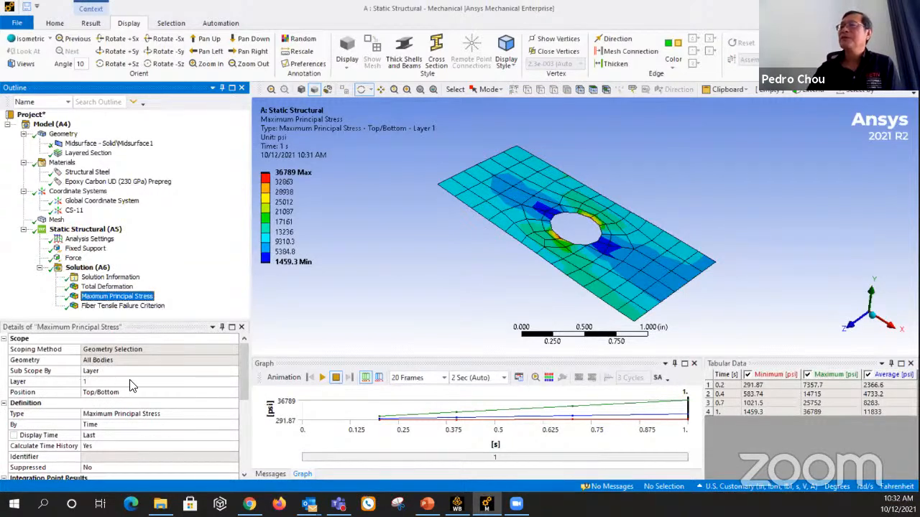
Set the Fiber Tensile Failure Criterion's layer to 1, re-evaluate the results and display the criterion on the plate.
{"action": "left_click", "coordinate": [158, 307]}
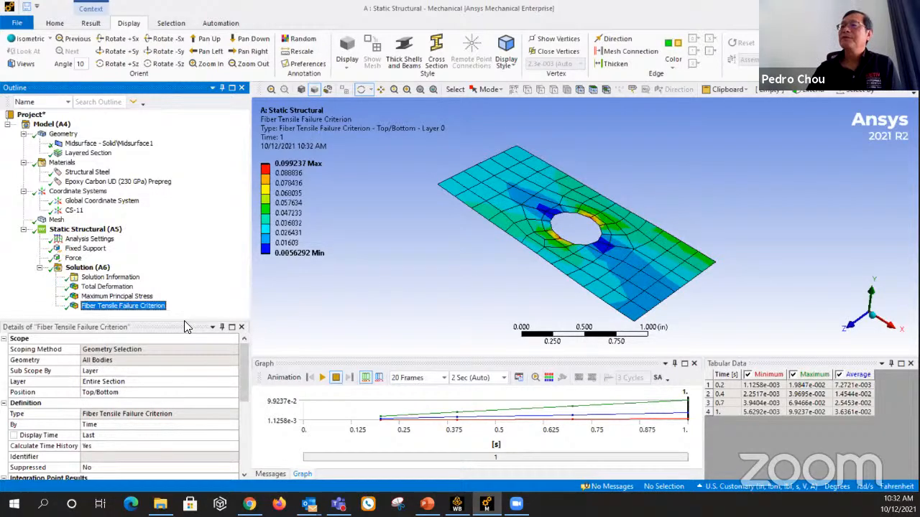
{"action": "mouse_move", "coordinate": [514, 224]}
{"action": "left_mouse_down"}
{"action": "mouse_move", "coordinate": [516, 188]}
{"action": "mouse_move", "coordinate": [529, 218]}
{"action": "left_mouse_up"}
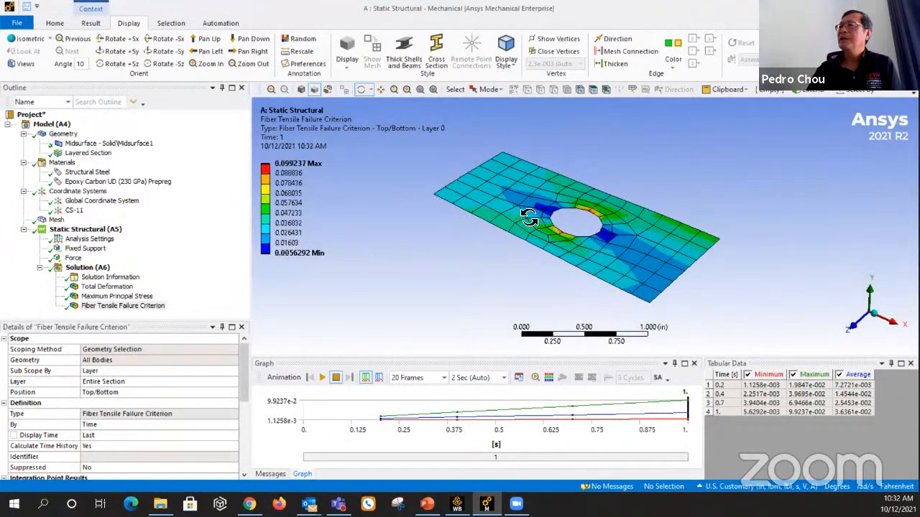
{"action": "left_click", "coordinate": [157, 381]}
{"action": "type", "text": "1"}
{"action": "key", "text": "Return"}
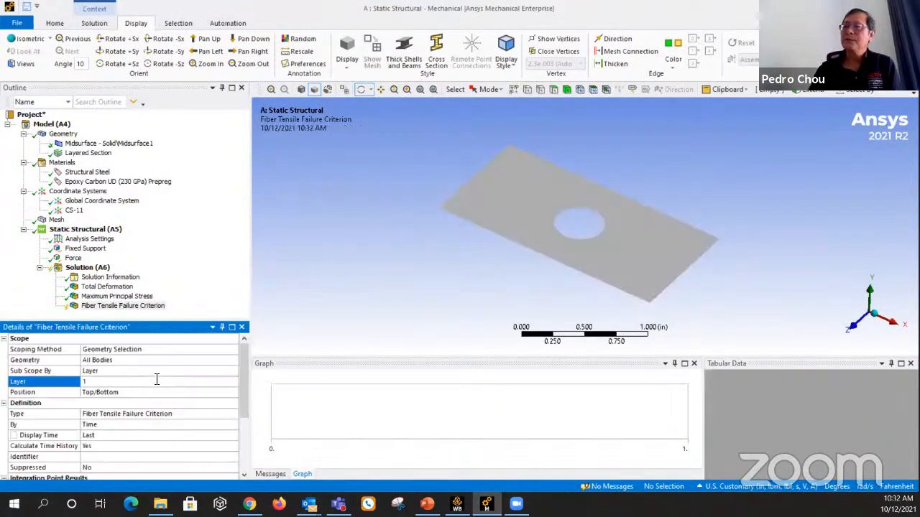
{"action": "right_click", "coordinate": [70, 259]}
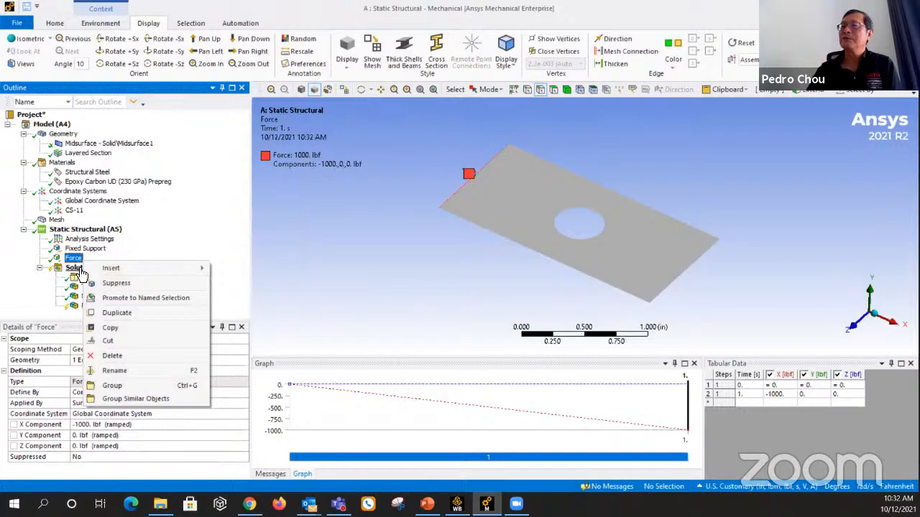
{"action": "right_click", "coordinate": [92, 268]}
{"action": "left_click", "coordinate": [123, 290]}
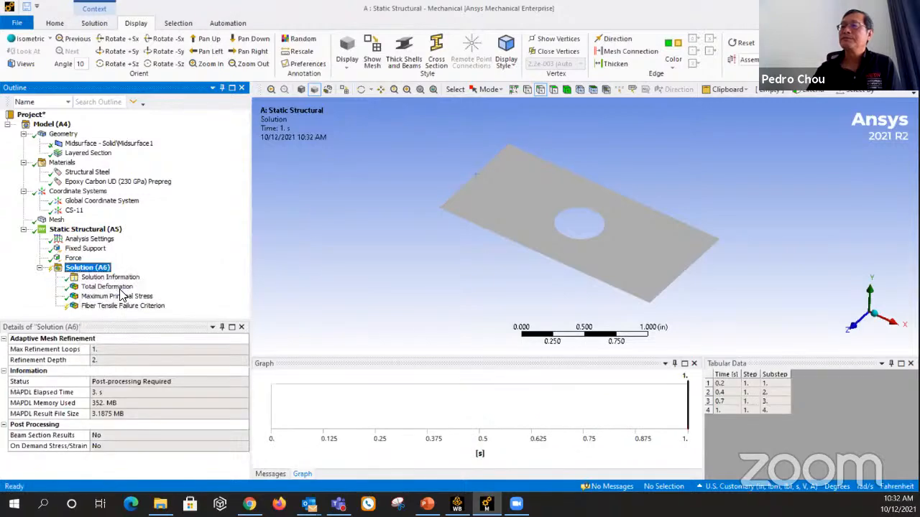
{"action": "left_click", "coordinate": [123, 304]}
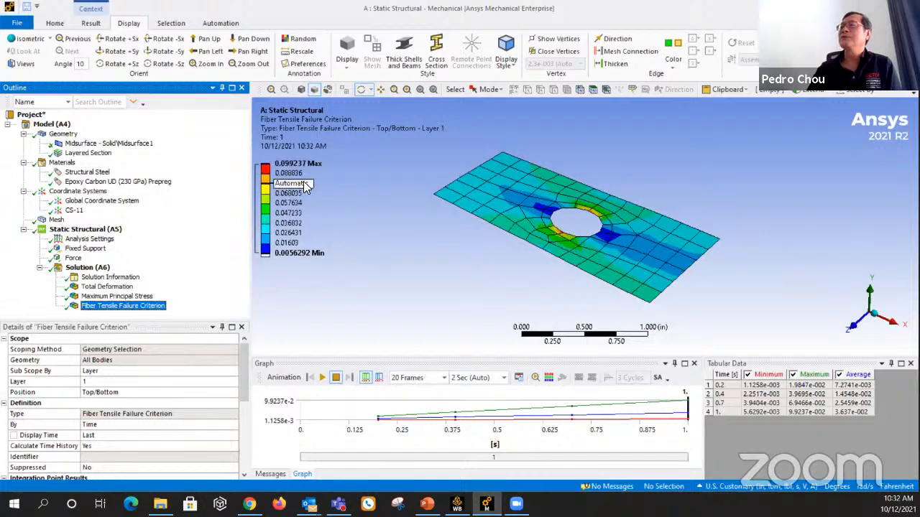
{"action": "mouse_move", "coordinate": [589, 250]}
{"action": "left_mouse_down"}
{"action": "mouse_move", "coordinate": [589, 263]}
{"action": "mouse_move", "coordinate": [589, 247]}
{"action": "left_mouse_up"}
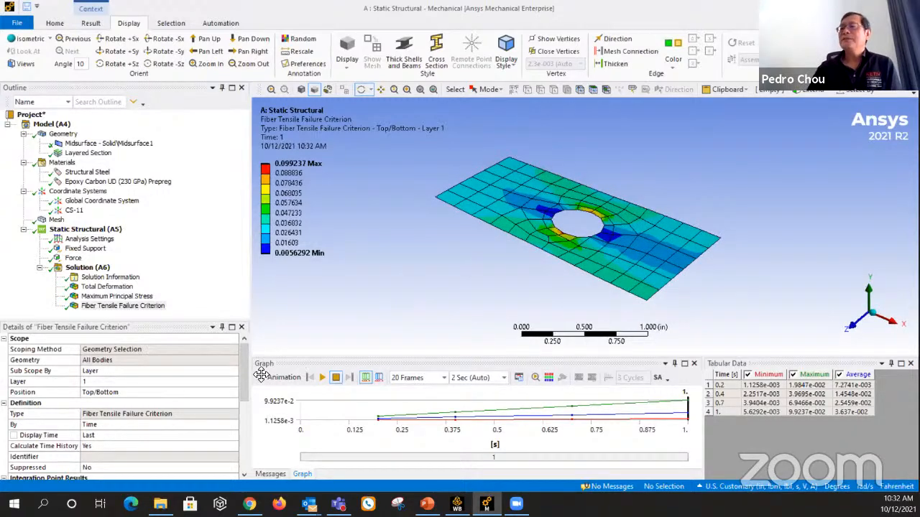
Set the Fiber Tensile Failure Criterion's layer to 0 for the entire section, re-evaluate the results and display it.
{"action": "left_click", "coordinate": [127, 382]}
{"action": "type", "text": "0"}
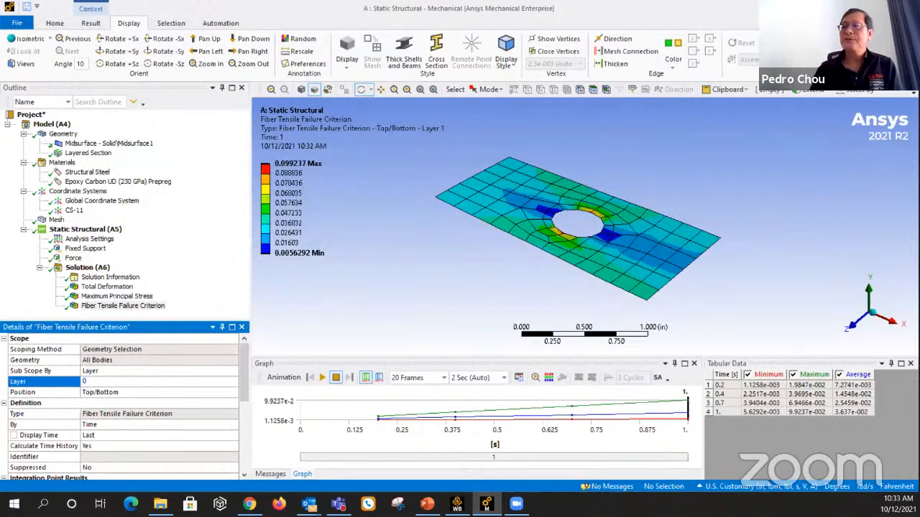
{"action": "key", "text": "Return"}
{"action": "left_click", "coordinate": [87, 267]}
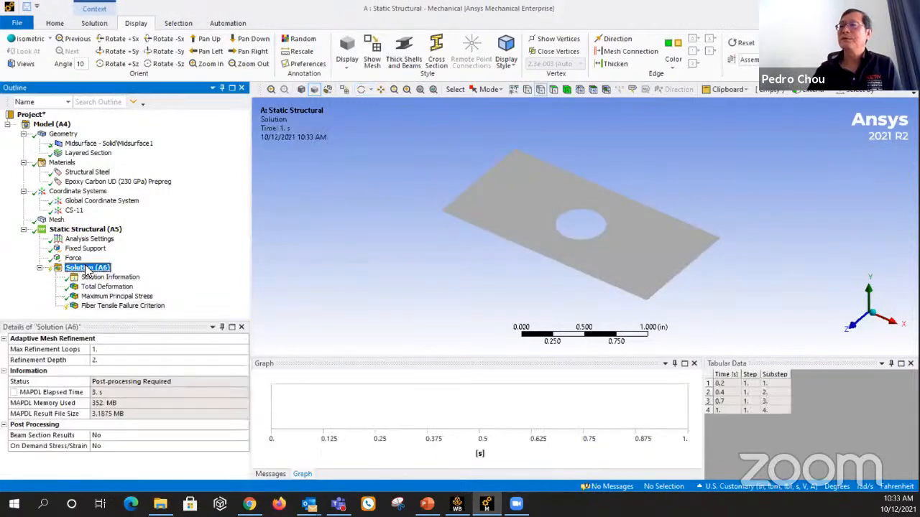
{"action": "right_click", "coordinate": [87, 267]}
{"action": "left_click", "coordinate": [145, 289]}
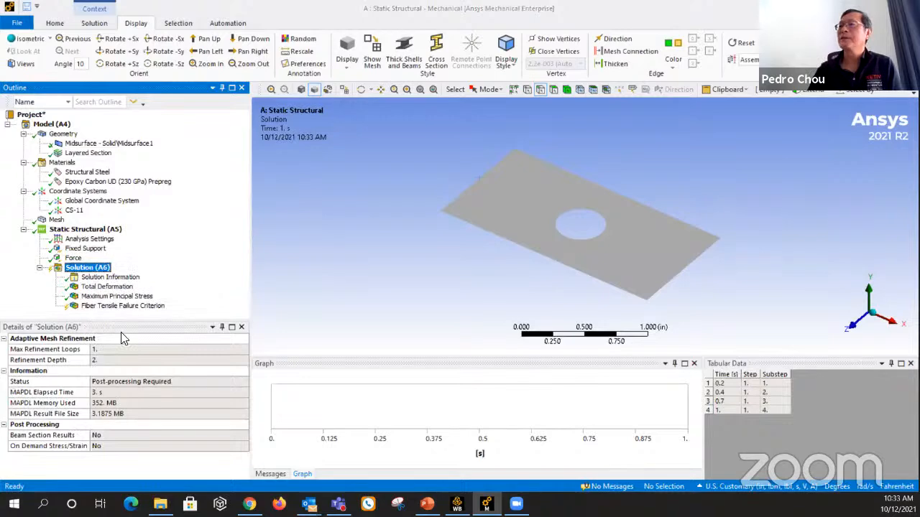
{"action": "left_click", "coordinate": [136, 307]}
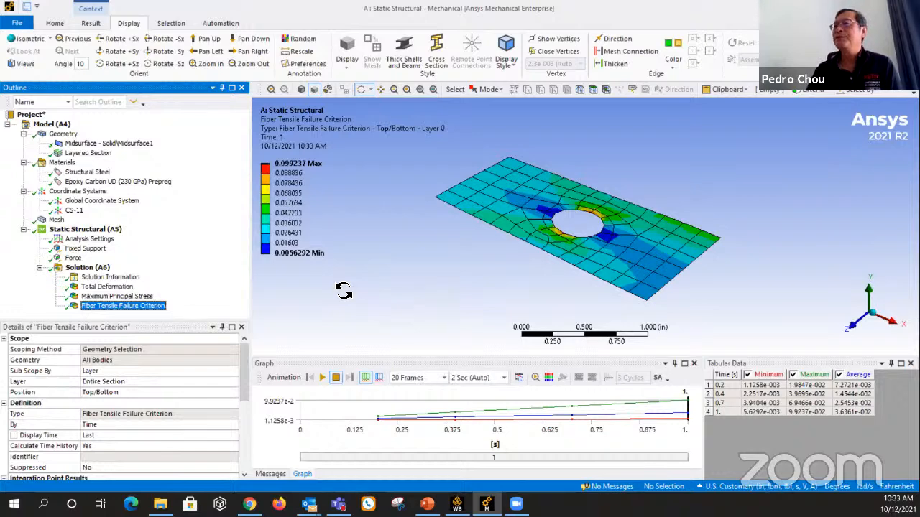
Insert a Commands (APDL) object under Solution (A6).
{"action": "right_click", "coordinate": [102, 266]}
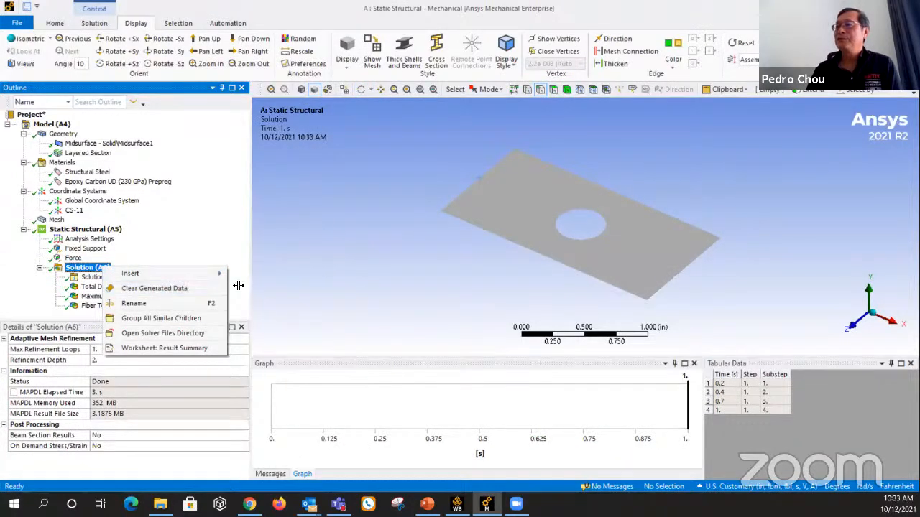
{"action": "mouse_move", "coordinate": [215, 279]}
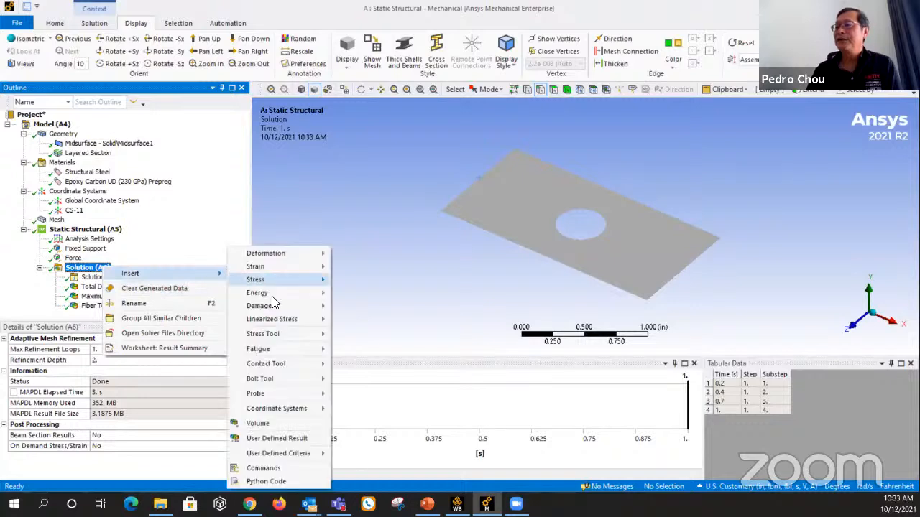
{"action": "left_click", "coordinate": [276, 471]}
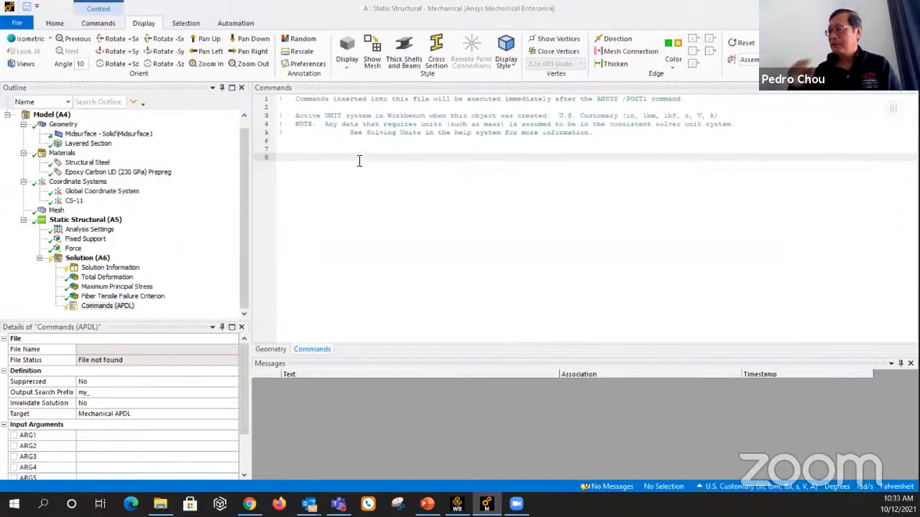
Enter set,last as the first line of the APDL commands, below the header comments.
{"action": "type", "text": "sert"}
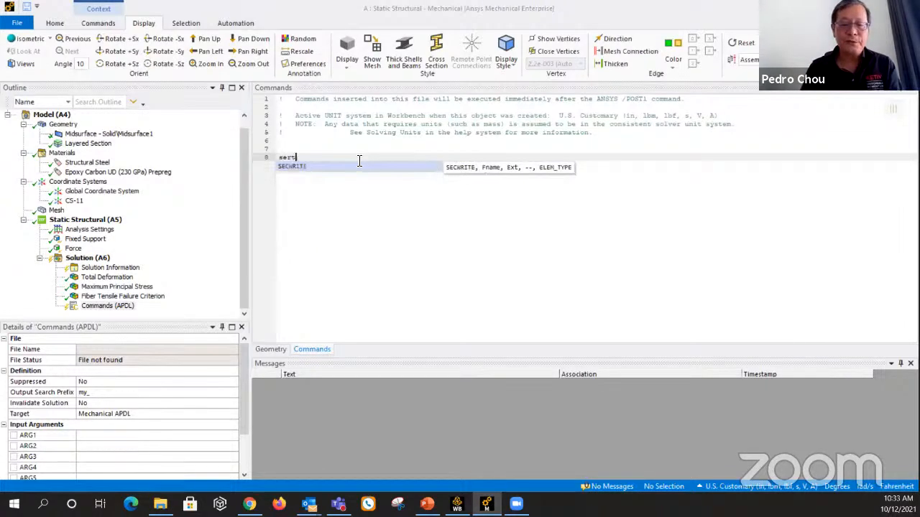
{"action": "type", "text": ",last"}
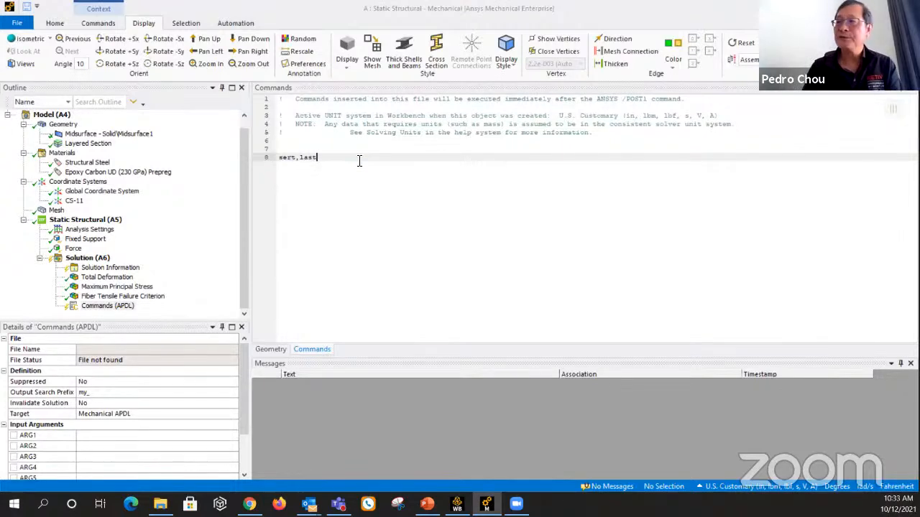
{"action": "key", "text": "BackSpace"}
{"action": "key", "text": "BackSpace"}
{"action": "key", "text": "BackSpace"}
{"action": "key", "text": "BackSpace"}
{"action": "key", "text": "BackSpace"}
{"action": "key", "text": "BackSpace"}
{"action": "key", "text": "BackSpace"}
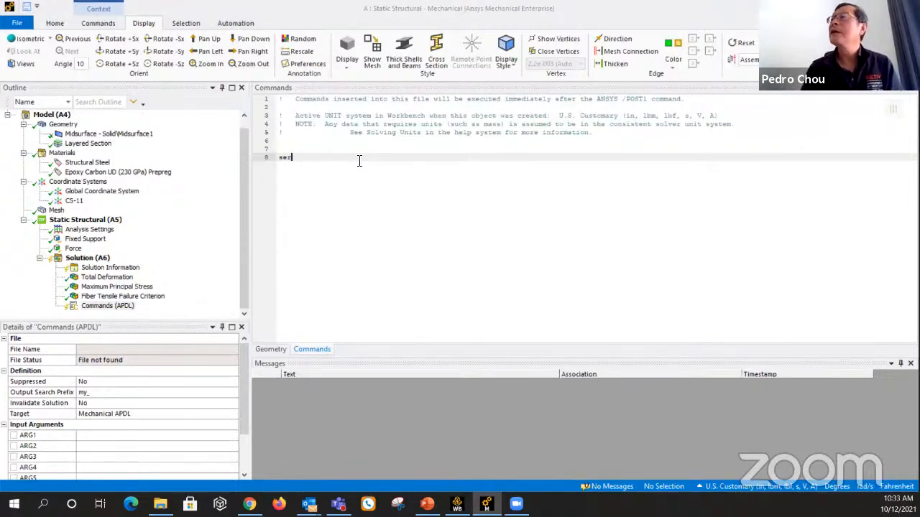
{"action": "type", "text": "t,last"}
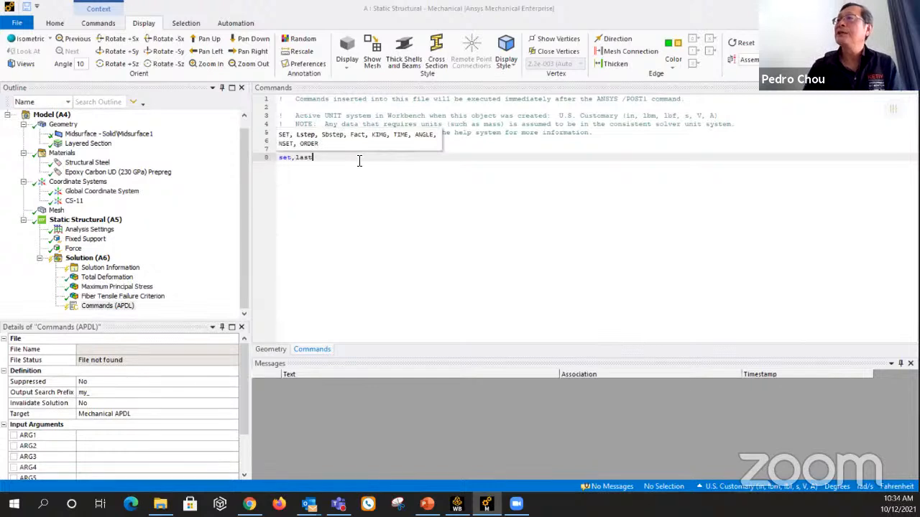
{"action": "key", "text": "Return"}
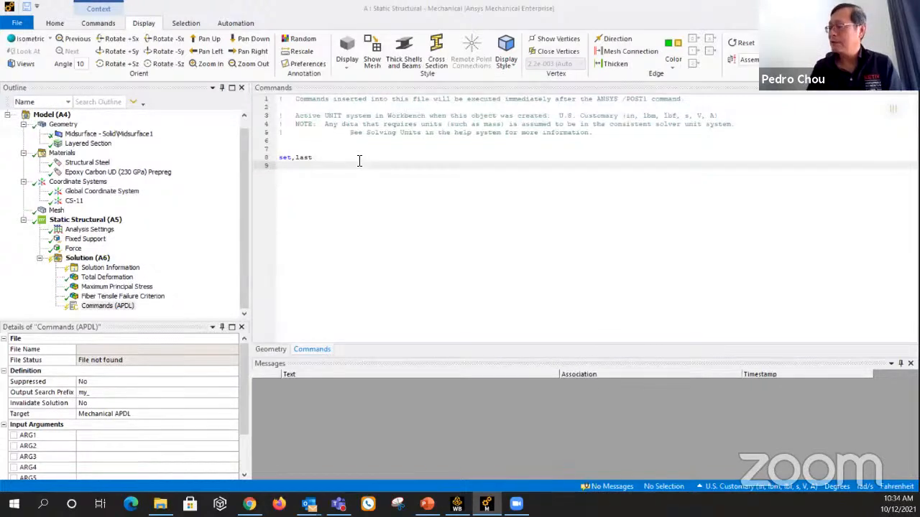
Add the line layer,fcmax to the APDL commands after set,last.
{"action": "type", "text": "layer"}
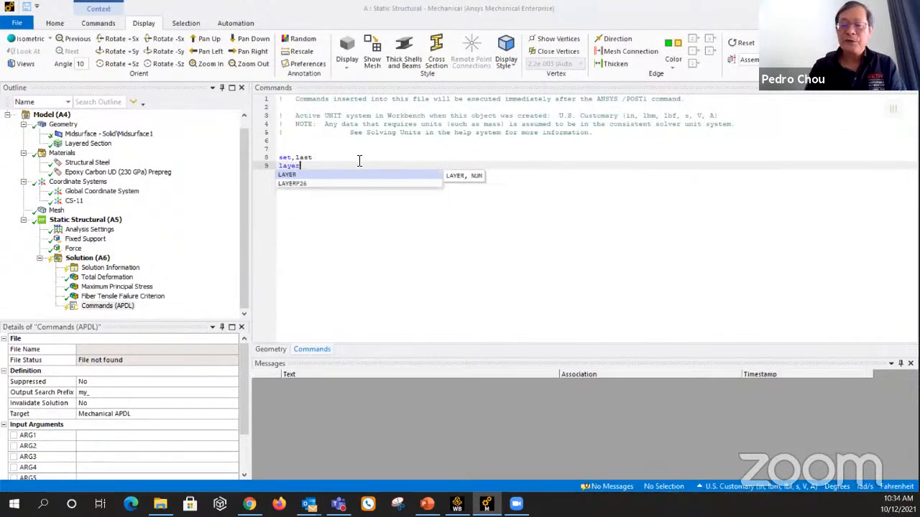
{"action": "type", "text": ","}
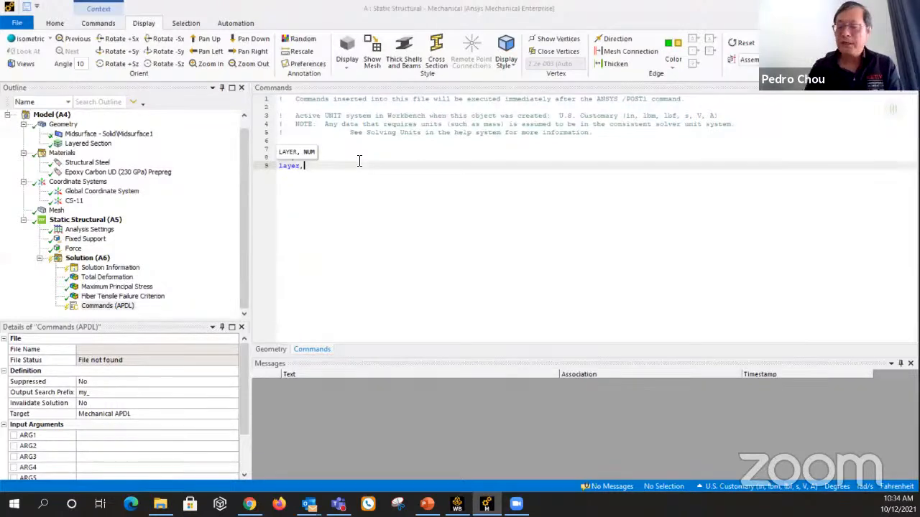
{"action": "type", "text": "fcmax"}
{"action": "key", "text": "Return"}
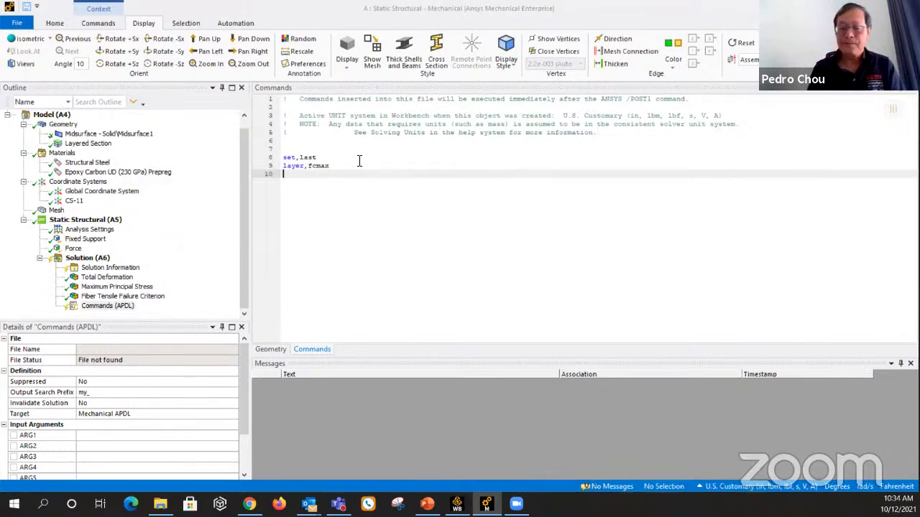
Add the plot output line /show,png and the view direction line /view,,0,1,0 to the APDL commands.
{"action": "type", "text": "/show"}
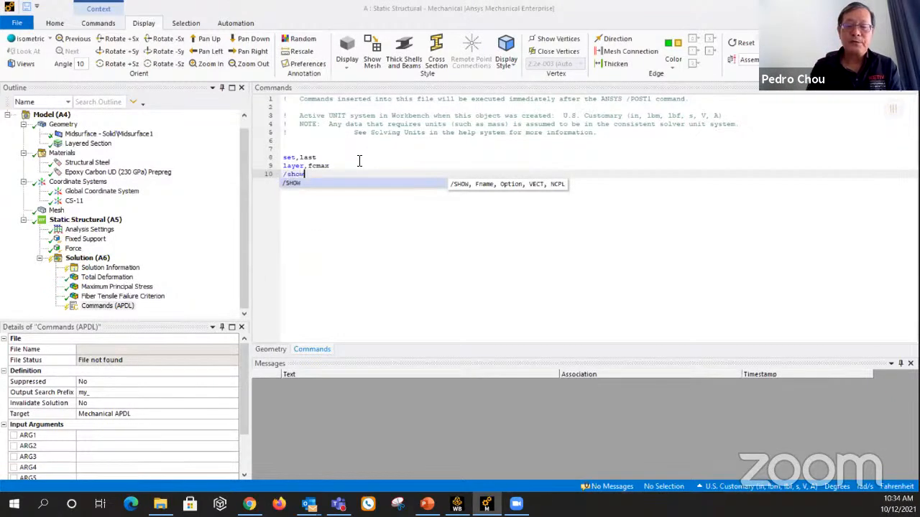
{"action": "type", "text": ",png"}
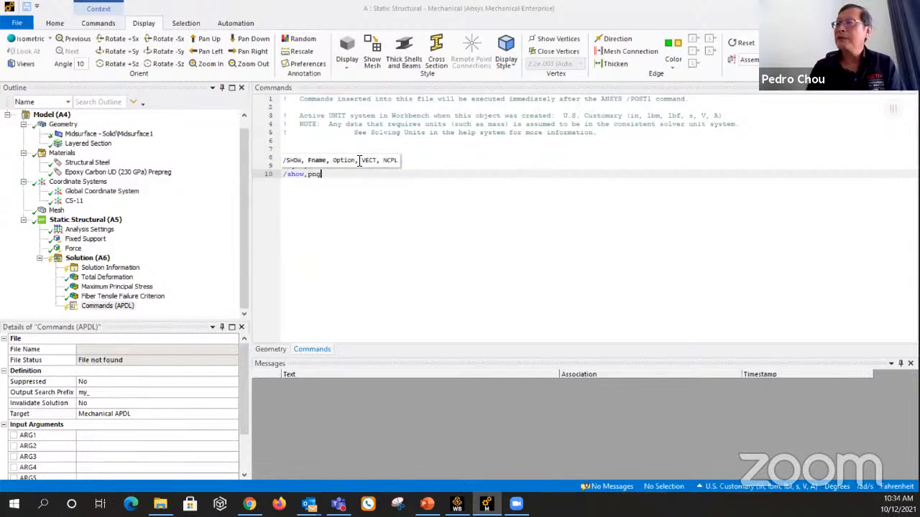
{"action": "key", "text": "Return"}
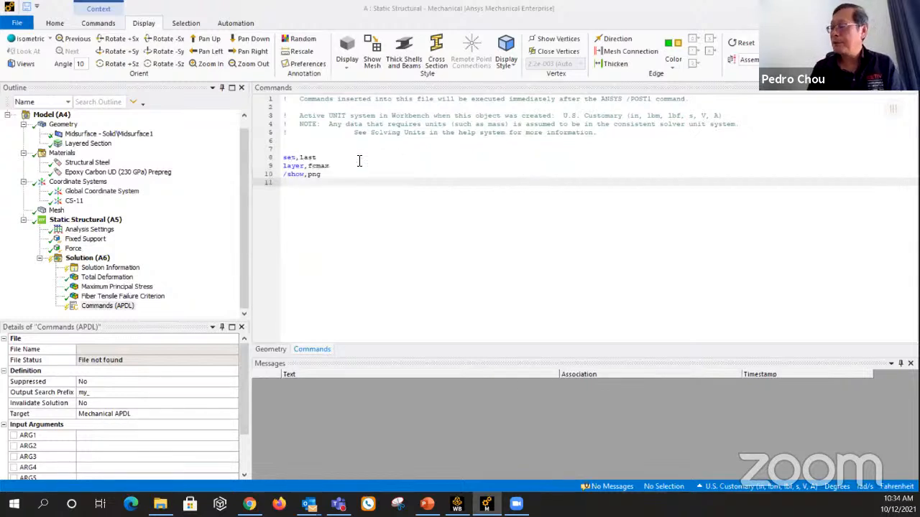
{"action": "type", "text": "/view"}
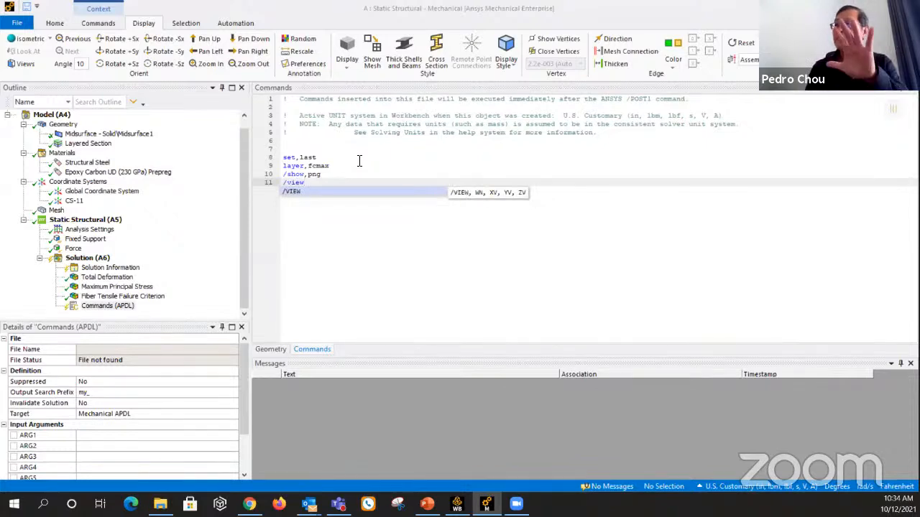
{"action": "type", "text": ",,"}
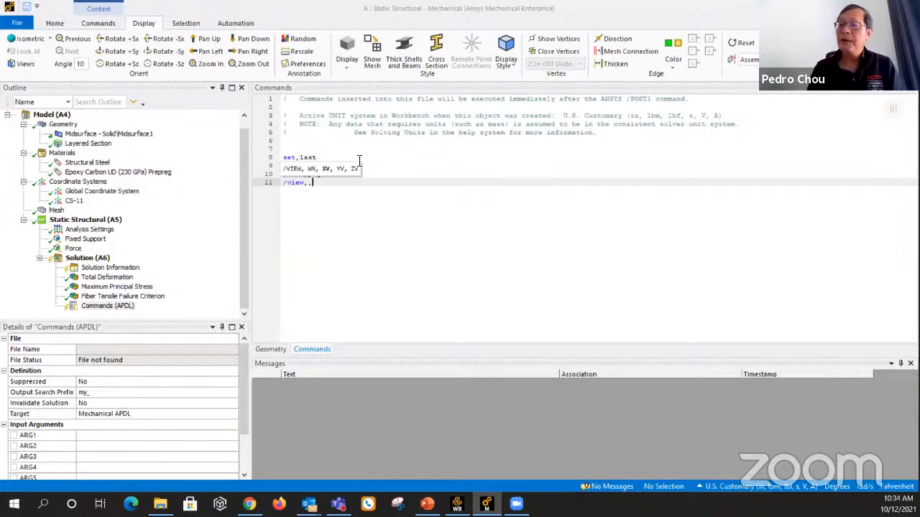
{"action": "type", "text": "0,1,0"}
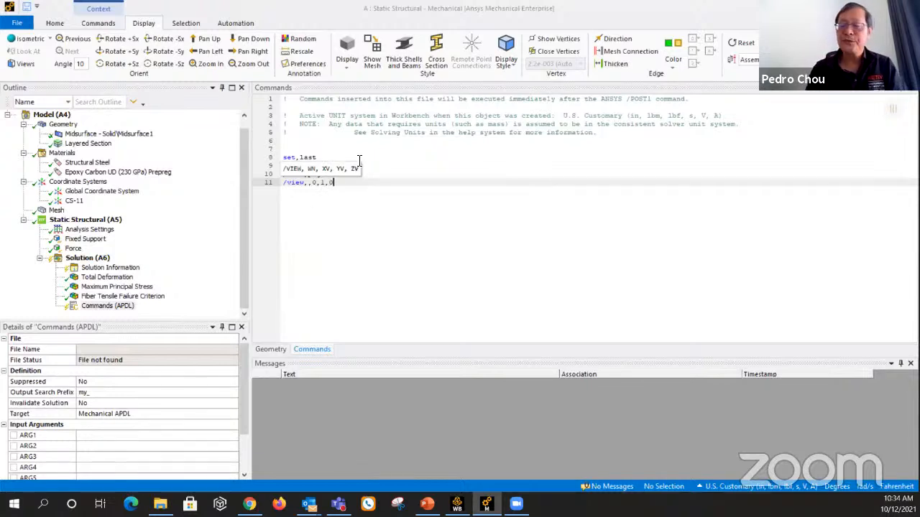
{"action": "key", "text": "Return"}
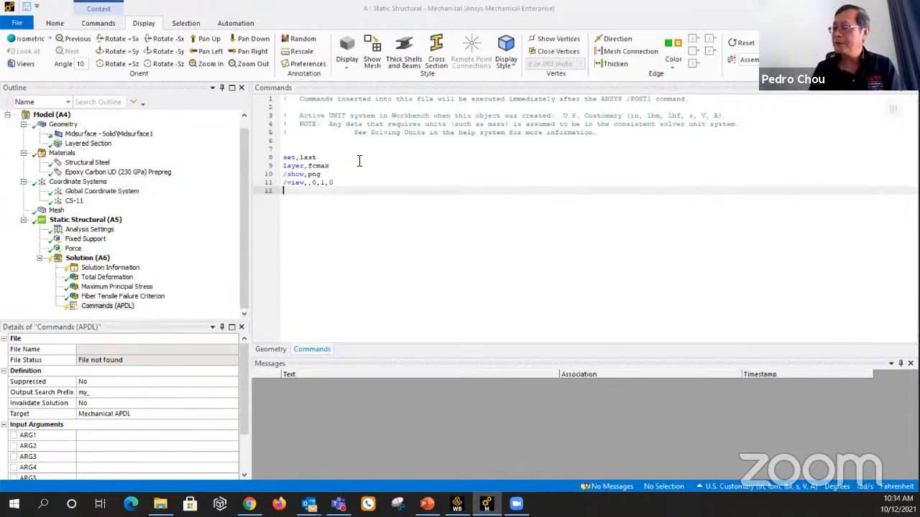
Add the element solution plot line plesol,fail,twsi to the APDL commands after the /view line.
{"action": "type", "text": "plesol,"}
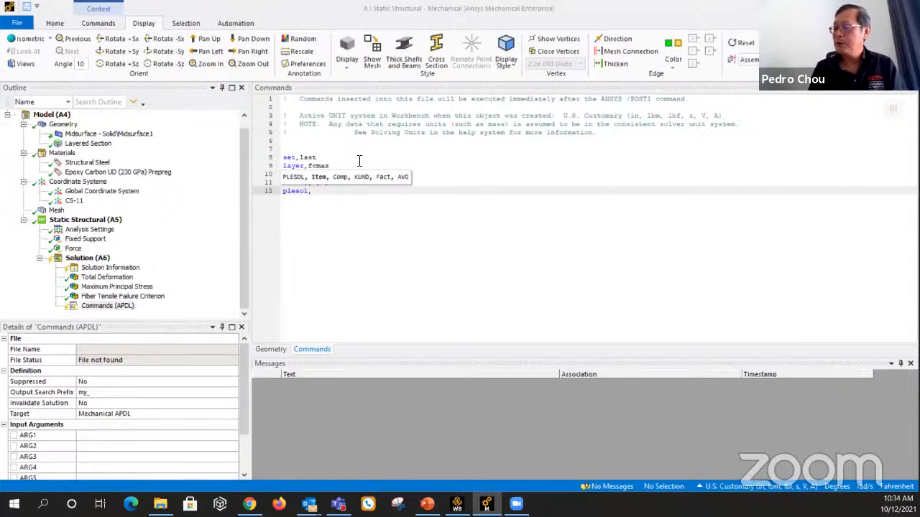
{"action": "type", "text": "fail"}
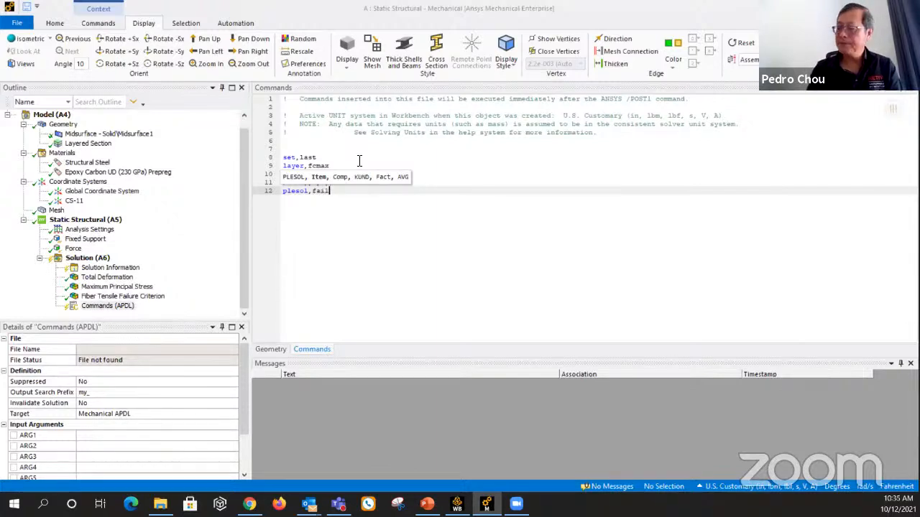
{"action": "type", "text": ","}
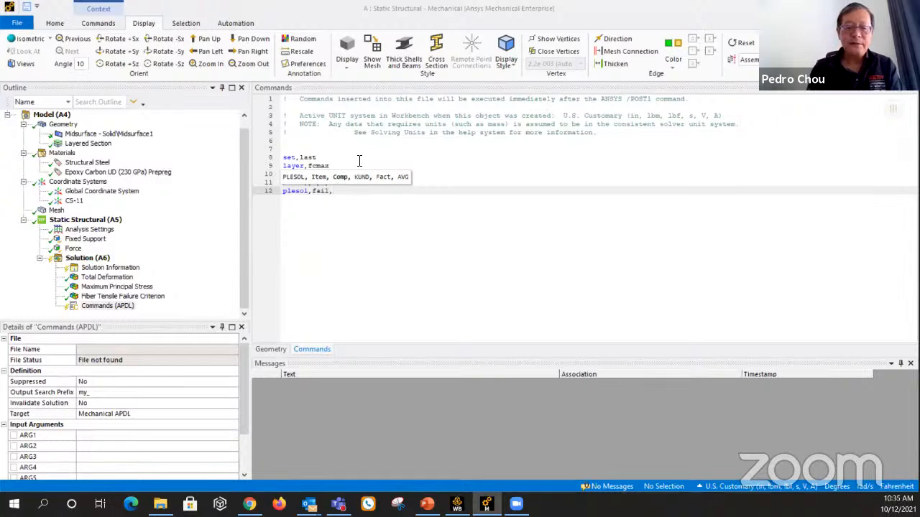
{"action": "type", "text": "twsi"}
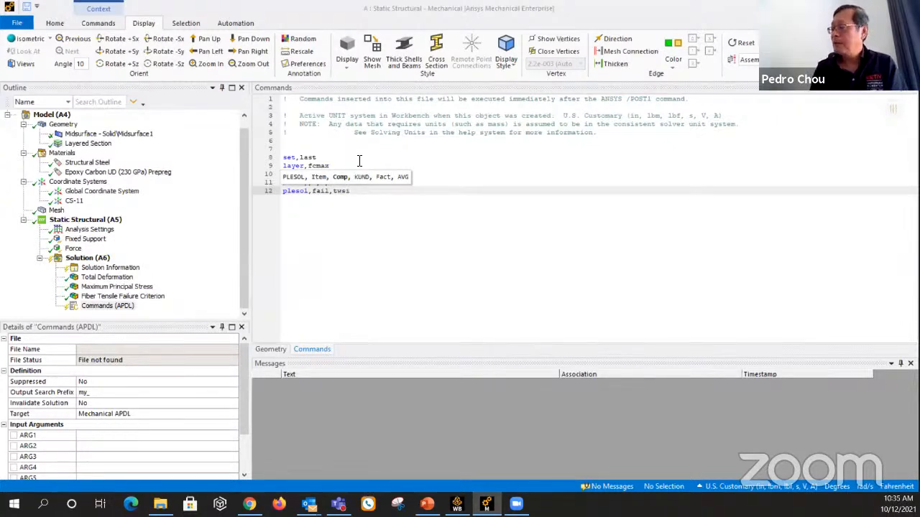
{"action": "key", "text": "Return"}
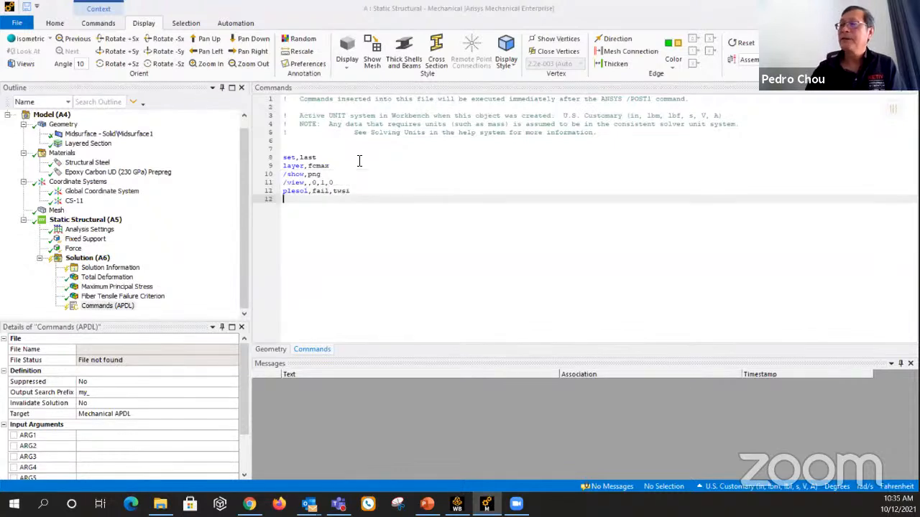
Solve Solution (A6) to run the APDL post-processing commands.
{"action": "left_click", "coordinate": [98, 260]}
{"action": "right_click", "coordinate": [97, 260]}
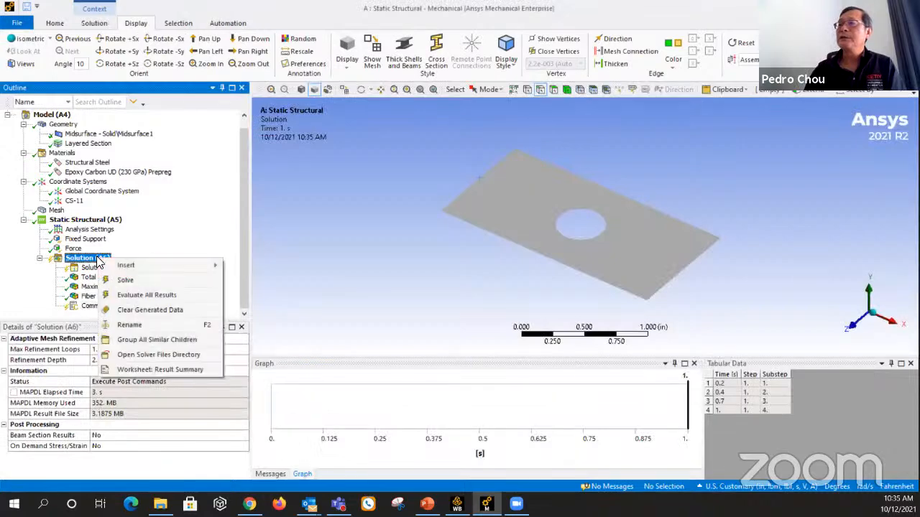
{"action": "left_click", "coordinate": [153, 285]}
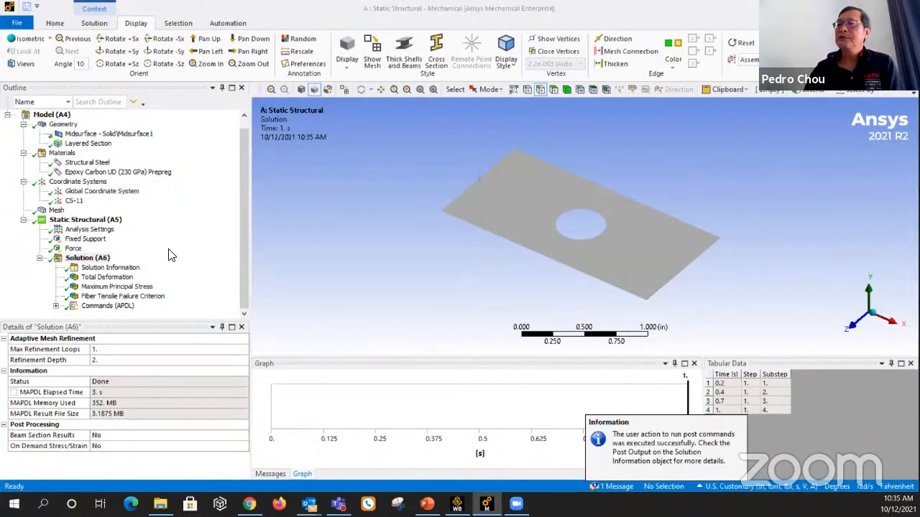
Open the Post Output under Commands (APDL) and examine the failure criterion plot around the hole and its legend.
{"action": "left_click", "coordinate": [56, 306]}
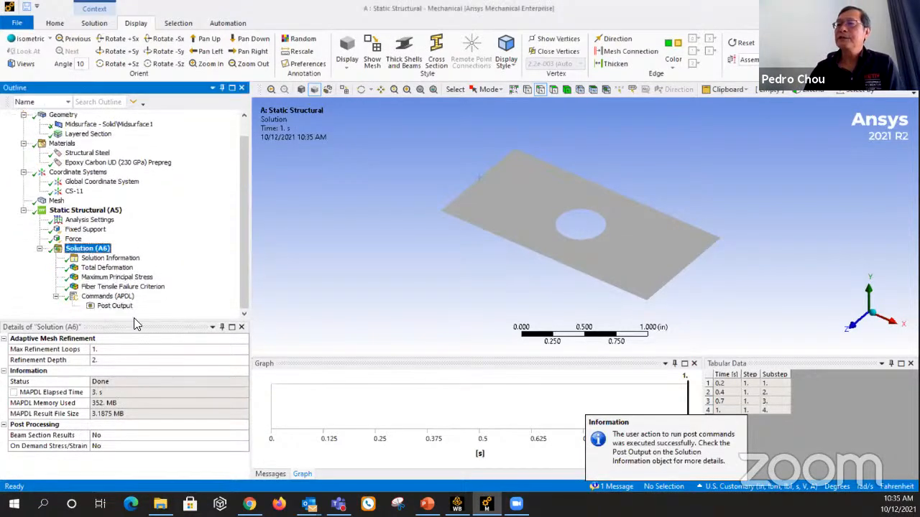
{"action": "left_click", "coordinate": [110, 307]}
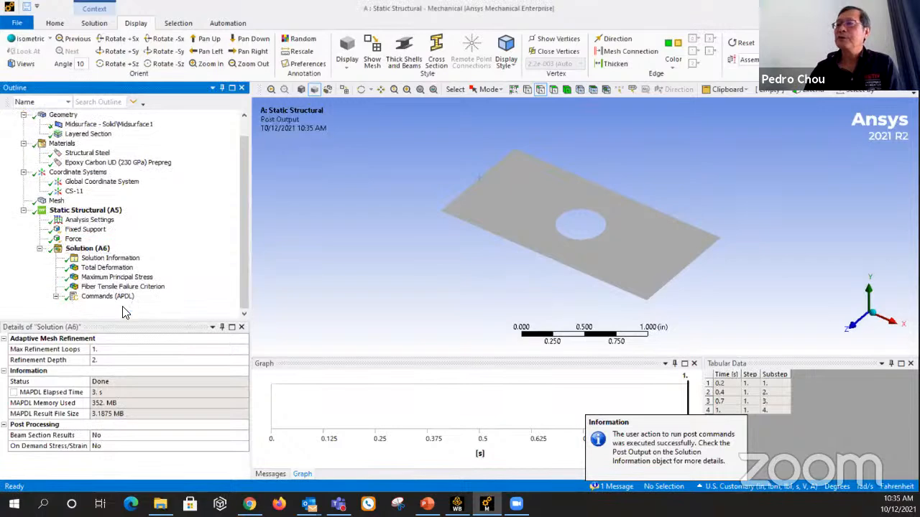
{"action": "scroll", "coordinate": [543, 249], "scroll_direction": "down", "scroll_amount": 2}
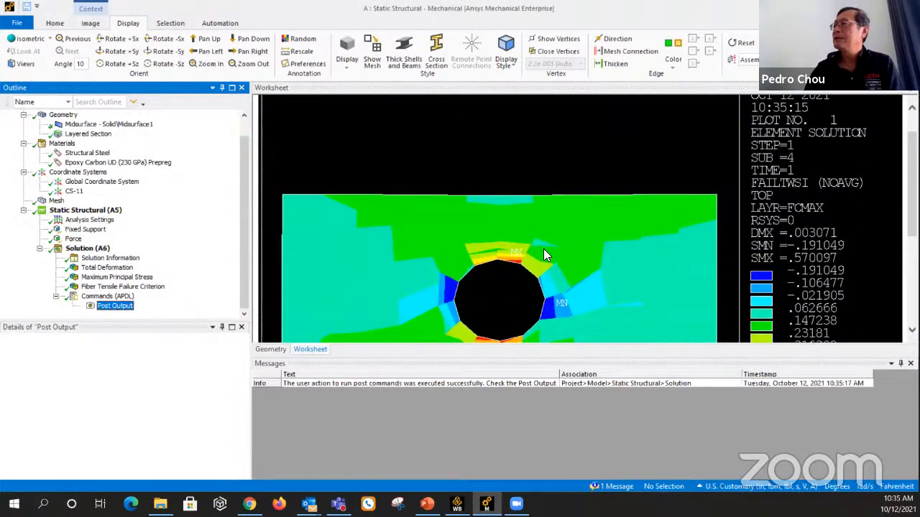
{"action": "scroll", "coordinate": [554, 247], "scroll_direction": "down", "scroll_amount": 1}
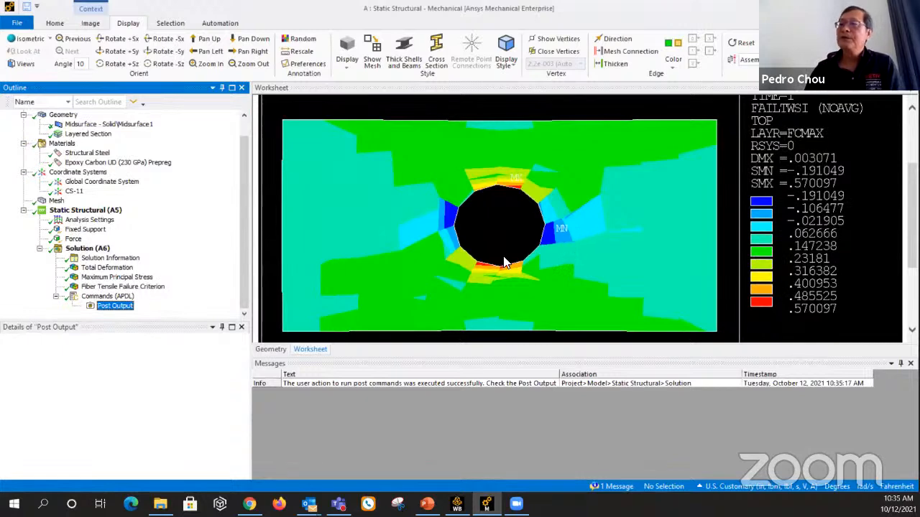
Review the APDL command lines and the Fiber Tensile Failure Criterion result for comparison with the plot.
{"action": "left_click", "coordinate": [129, 295]}
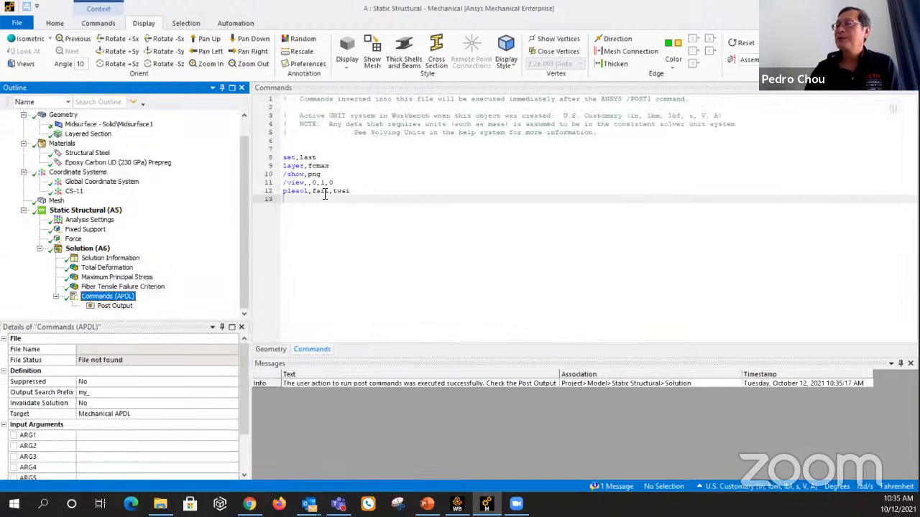
{"action": "left_click", "coordinate": [122, 287]}
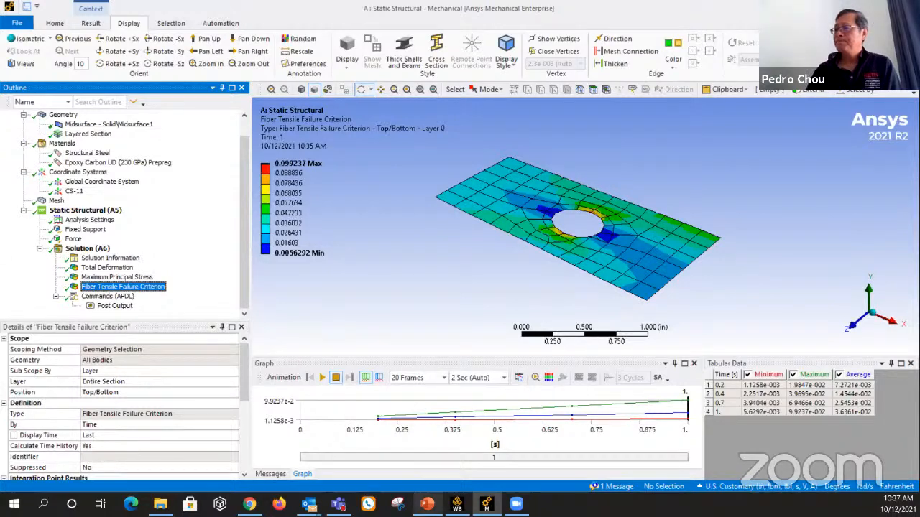
Switch to the Ansys_AVA_composites.pptx presentation in PowerPoint and start the slide show from the Demonstration slide.
{"action": "left_click", "coordinate": [427, 504]}
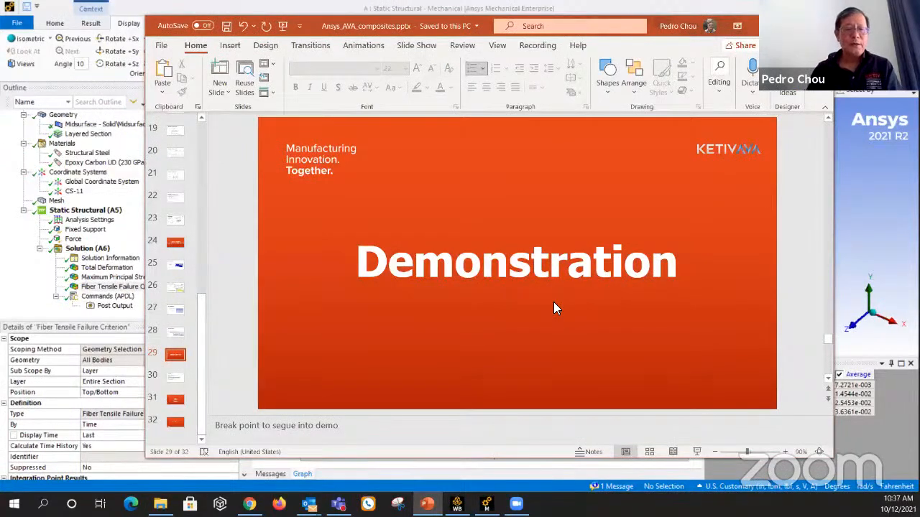
{"action": "key", "text": "shift+F5"}
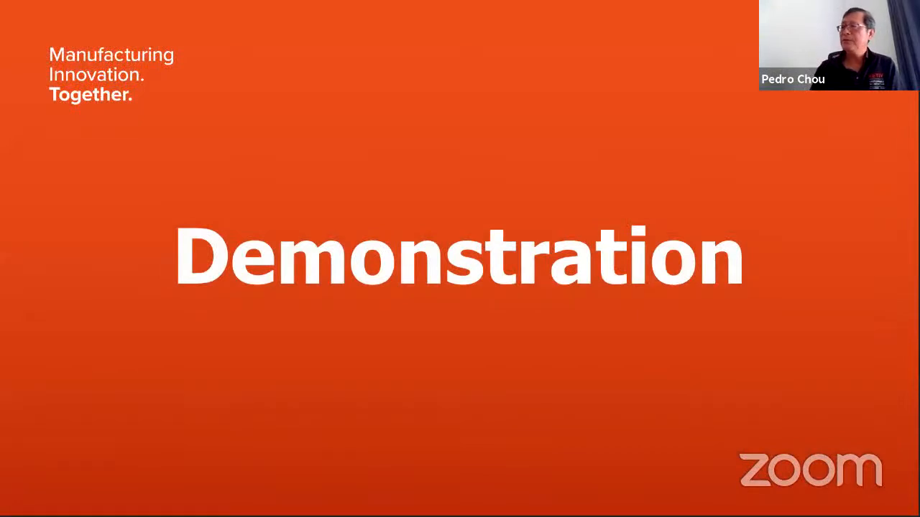
Turn on the laser pointer for the slide show and advance to the Comments slide.
{"action": "right_click", "coordinate": [560, 217]}
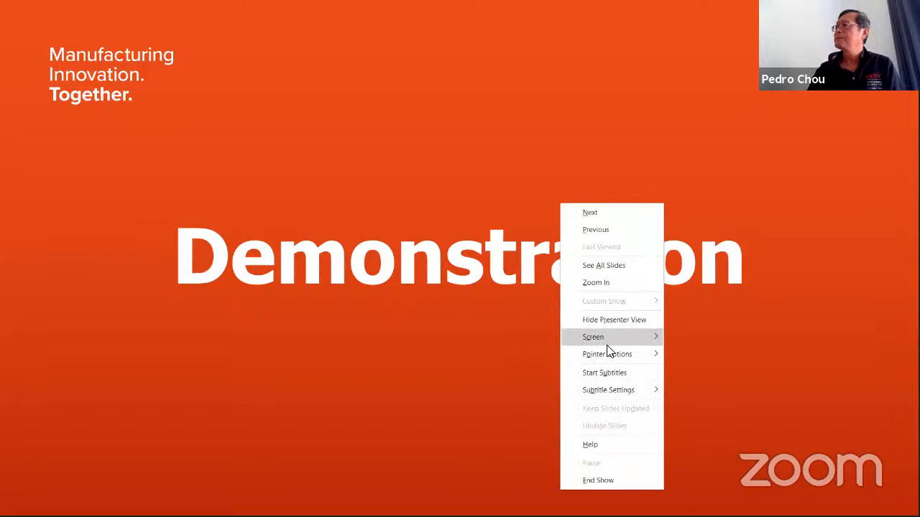
{"action": "mouse_move", "coordinate": [608, 355]}
{"action": "left_click", "coordinate": [700, 355]}
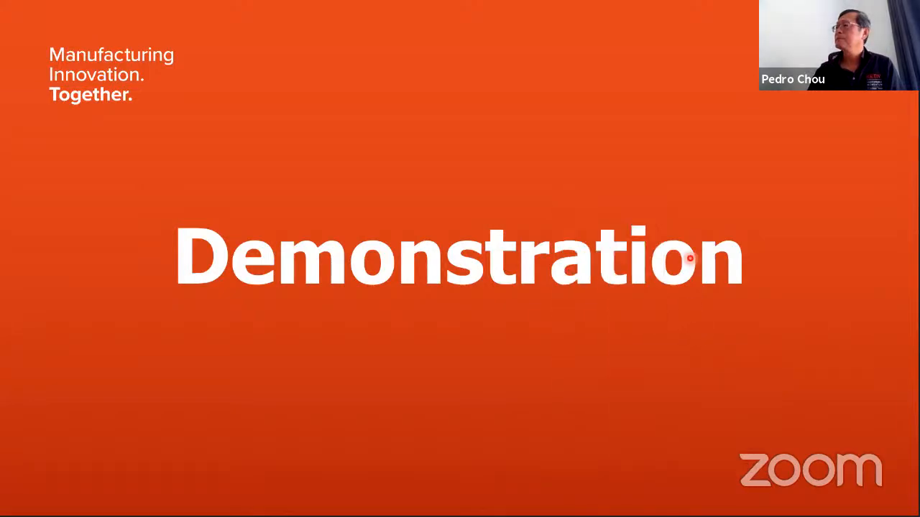
{"action": "key", "text": "Right"}
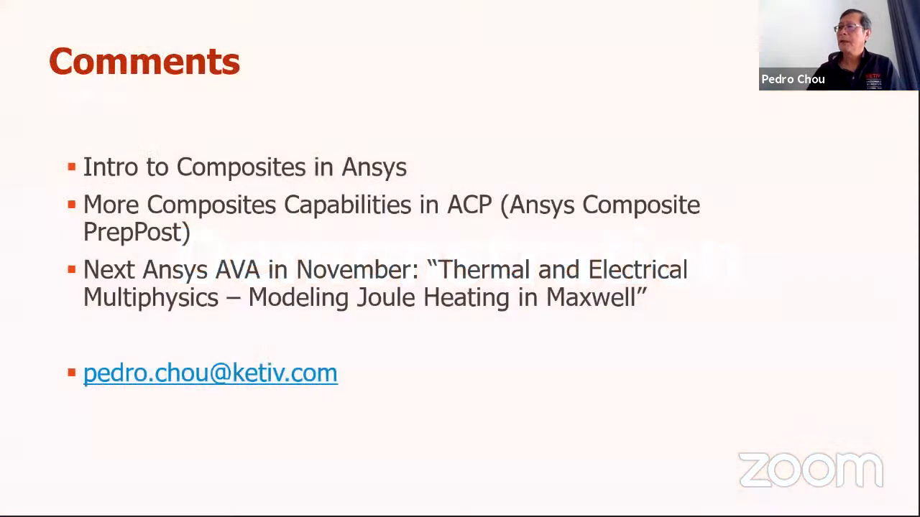